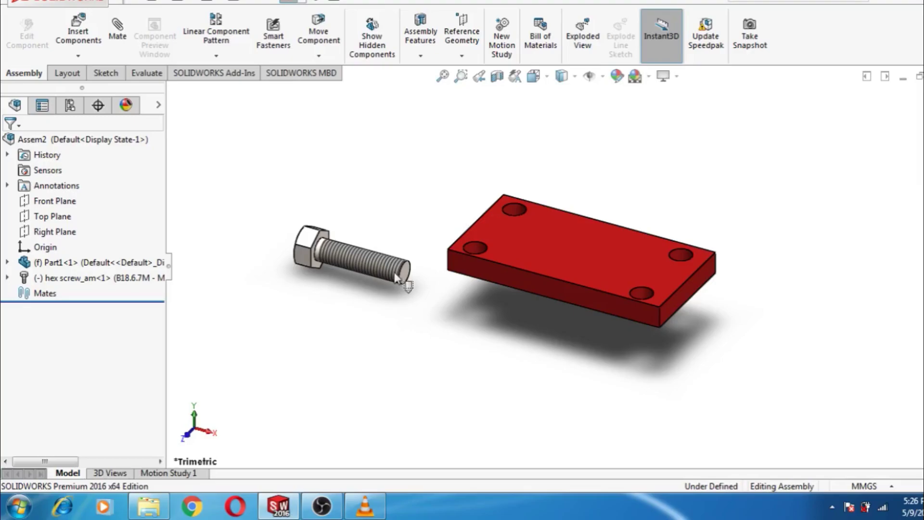
Look through the advanced mate types offered by the Mate command, and leave it without adding a mate.
click(117, 29)
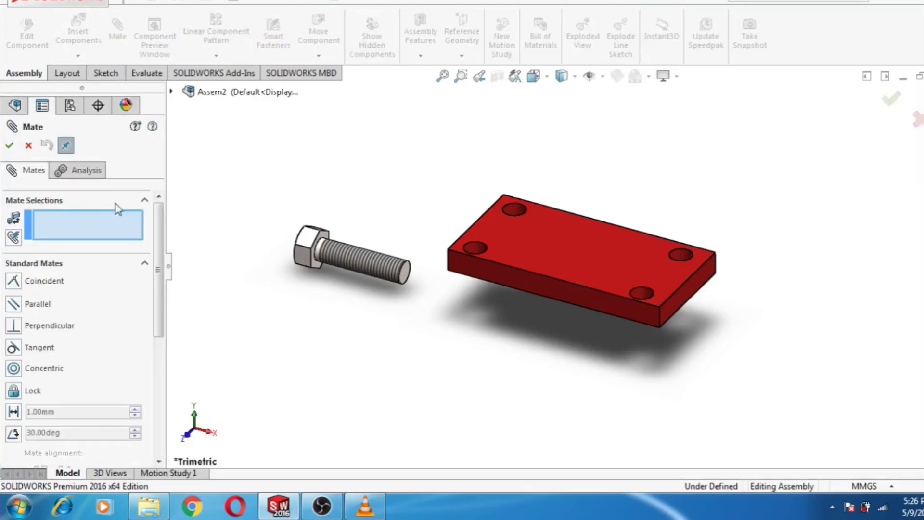
click(144, 264)
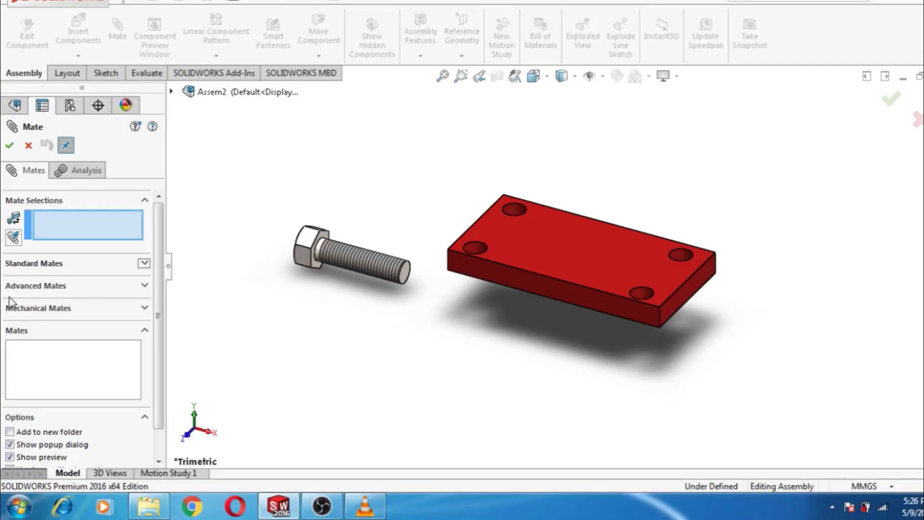
click(143, 292)
scroll(67, 279, up, 2)
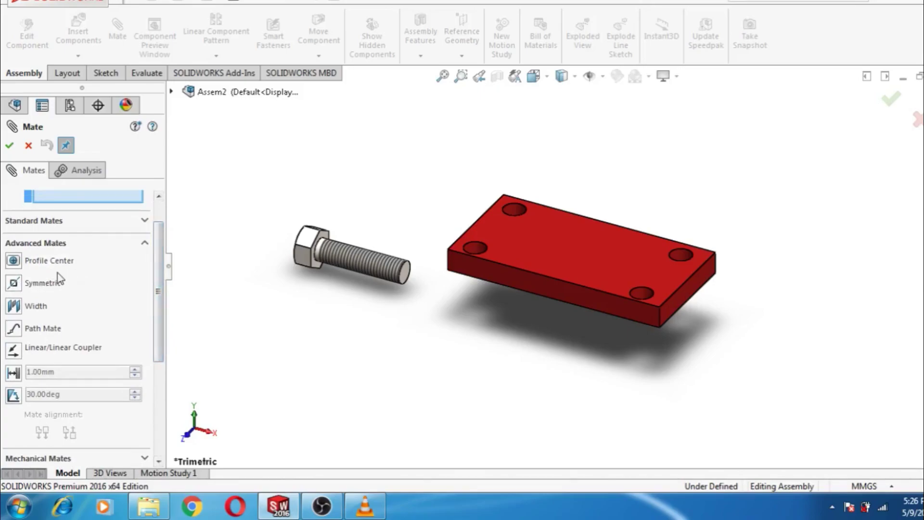
scroll(159, 276, up, 2)
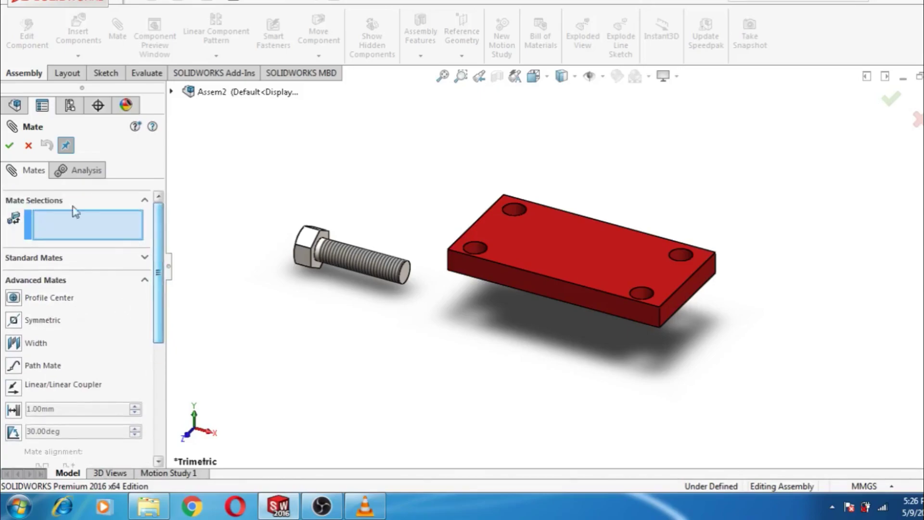
click(10, 147)
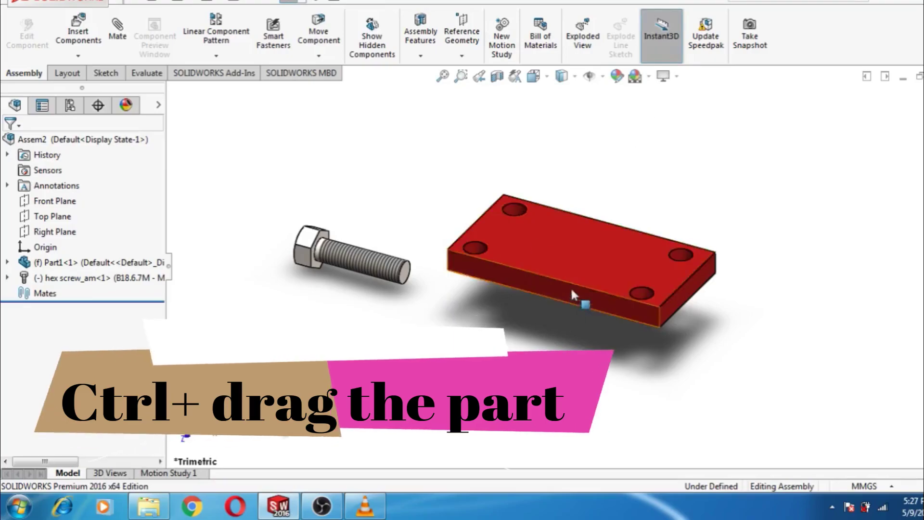
Copy the red plate and add a coincident mate between the copy's underside and the original plate's top face.
ctrl+drag(570, 272, 454, 363)
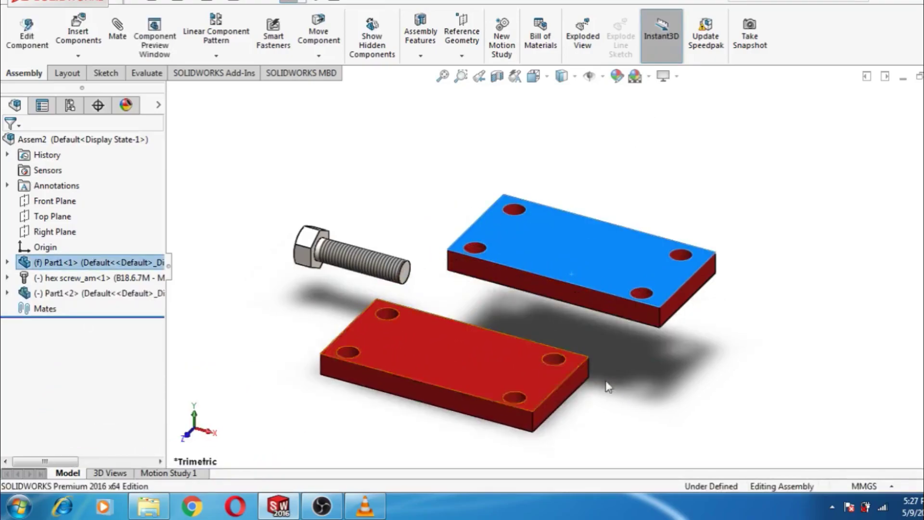
click(611, 367)
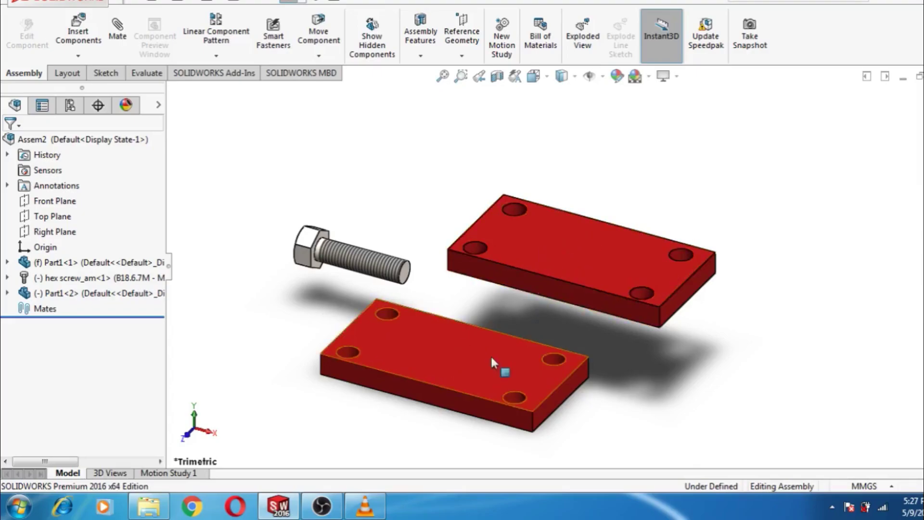
middle_drag(400, 420, 426, 323)
click(426, 323)
middle_drag(414, 236, 560, 265)
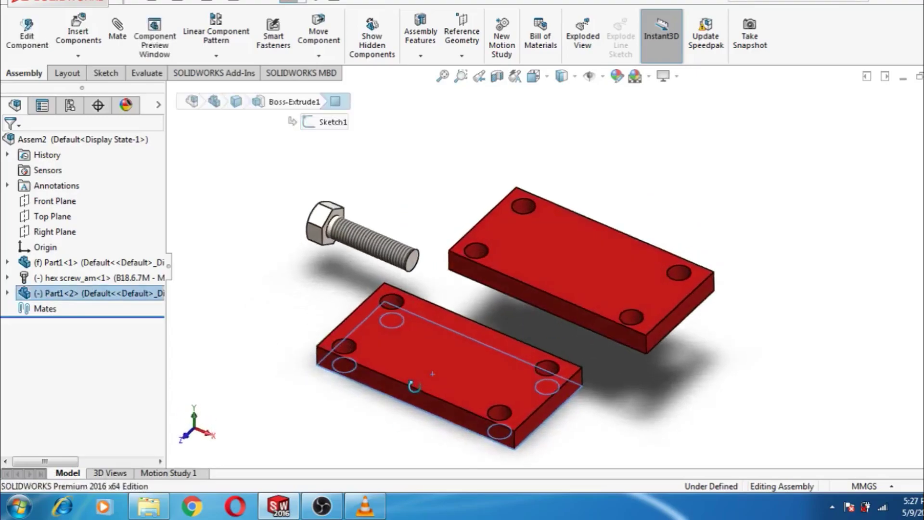
ctrl+click(564, 265)
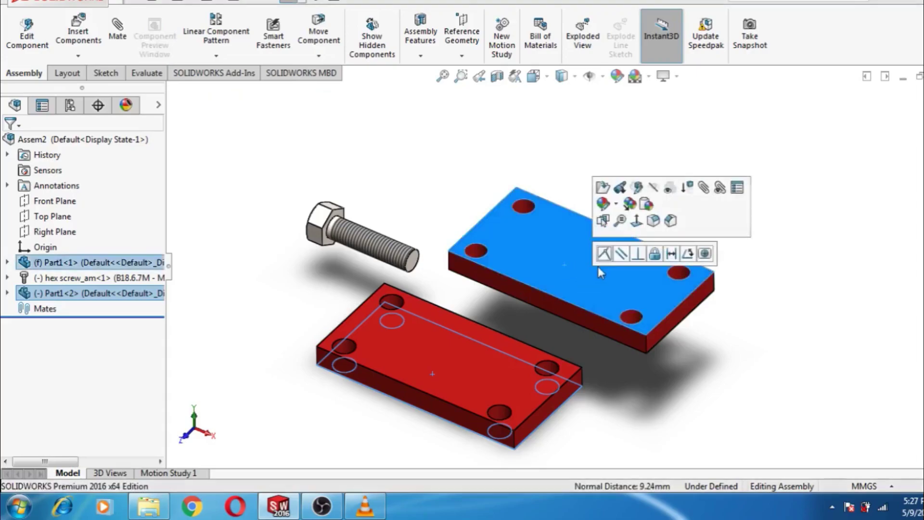
click(608, 254)
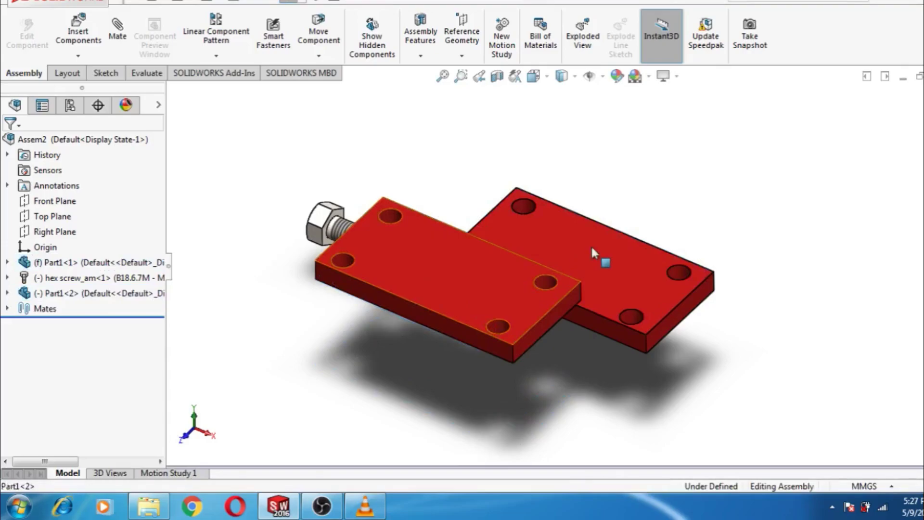
Slide the copied plate over the original and mate their front holes nearest the screw concentrically.
click(544, 267)
drag(493, 292, 703, 226)
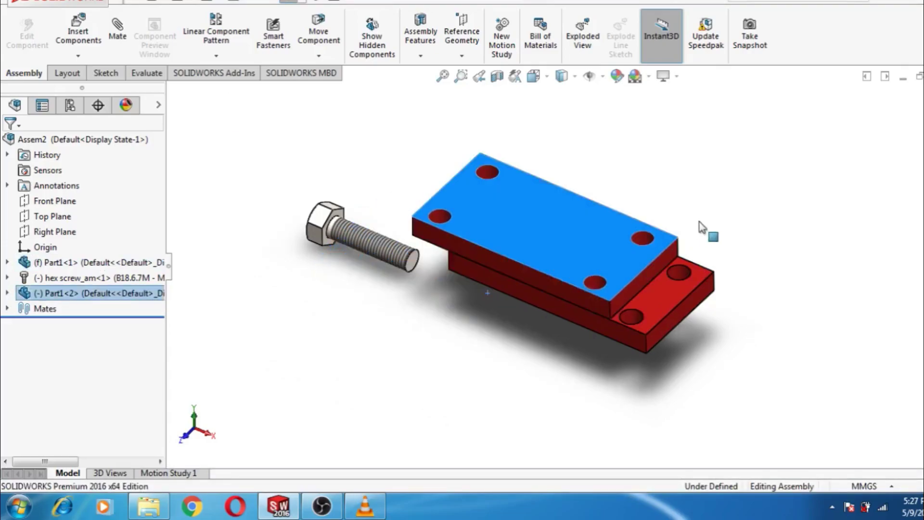
click(753, 304)
scroll(491, 207, down, 5)
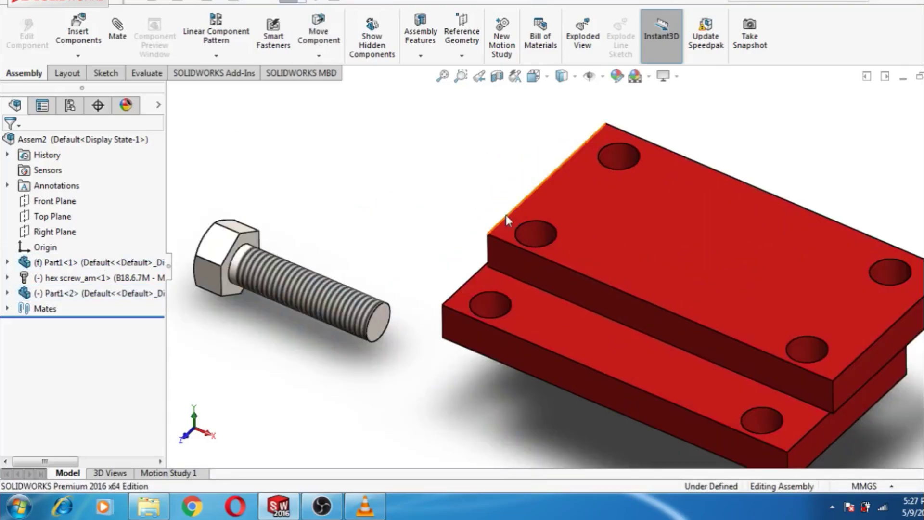
click(531, 226)
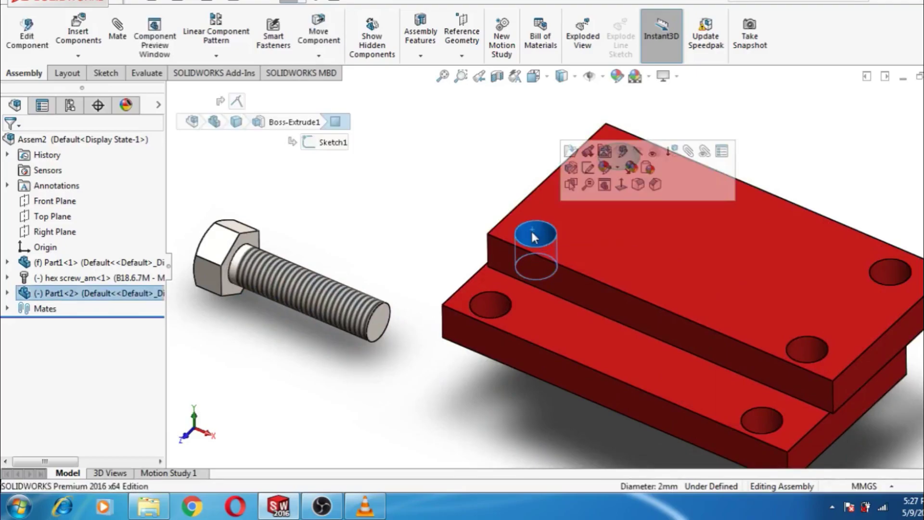
ctrl+click(496, 299)
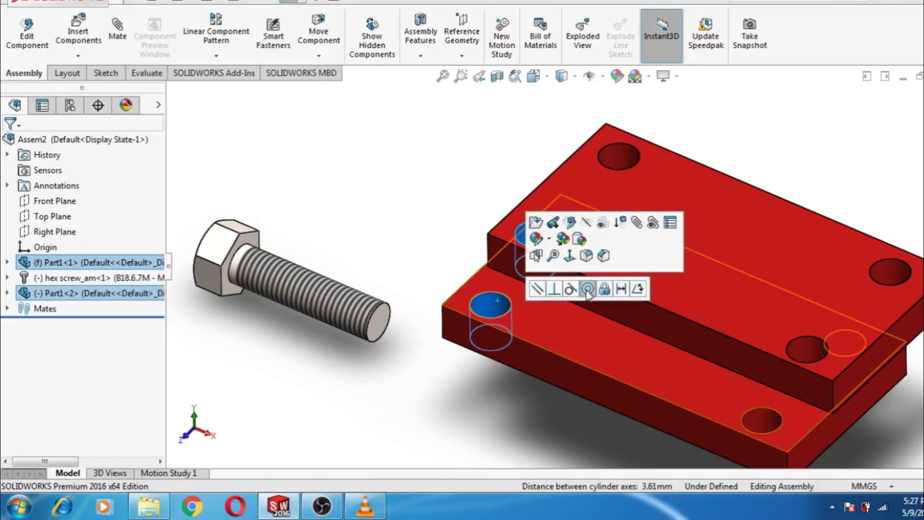
click(587, 291)
Swing the upper plate aside and add a concentric mate between both plates' front holes at the end away from the screw.
scroll(598, 318, down, 3)
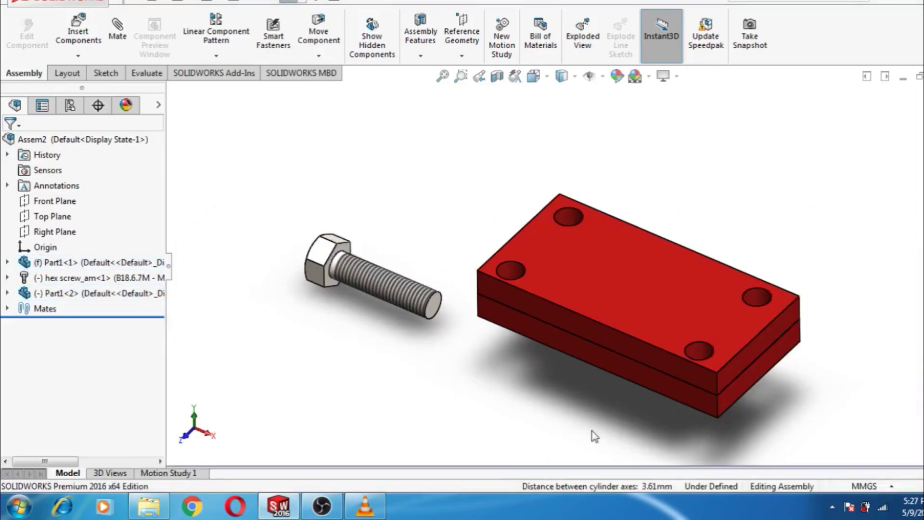
scroll(705, 353, down, 3)
click(663, 324)
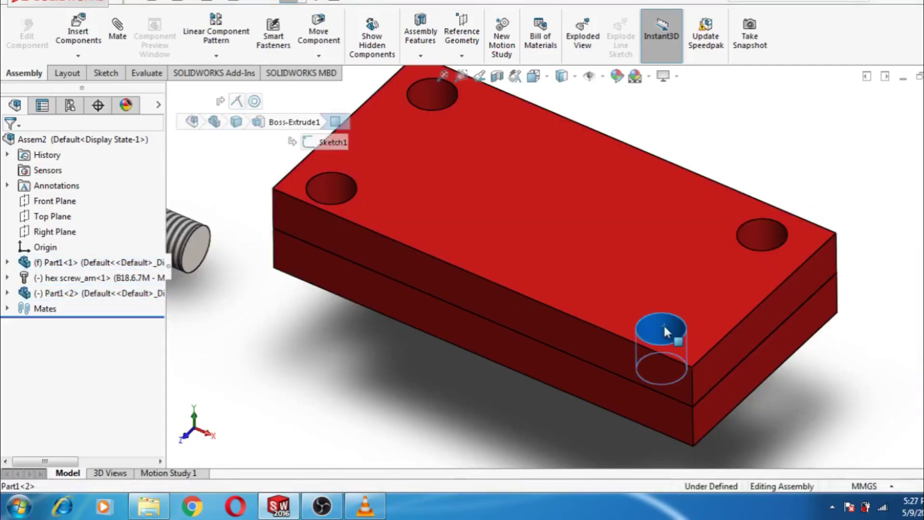
drag(714, 322, 709, 264)
click(710, 265)
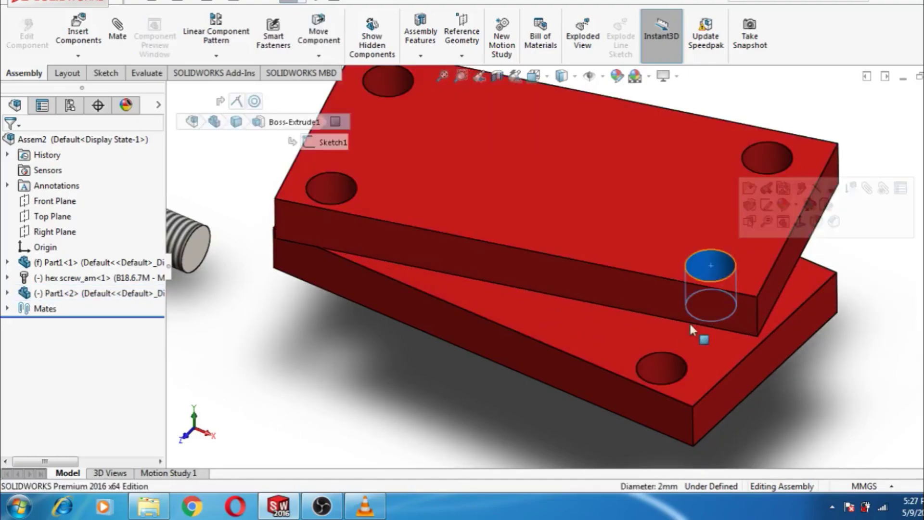
ctrl+click(663, 368)
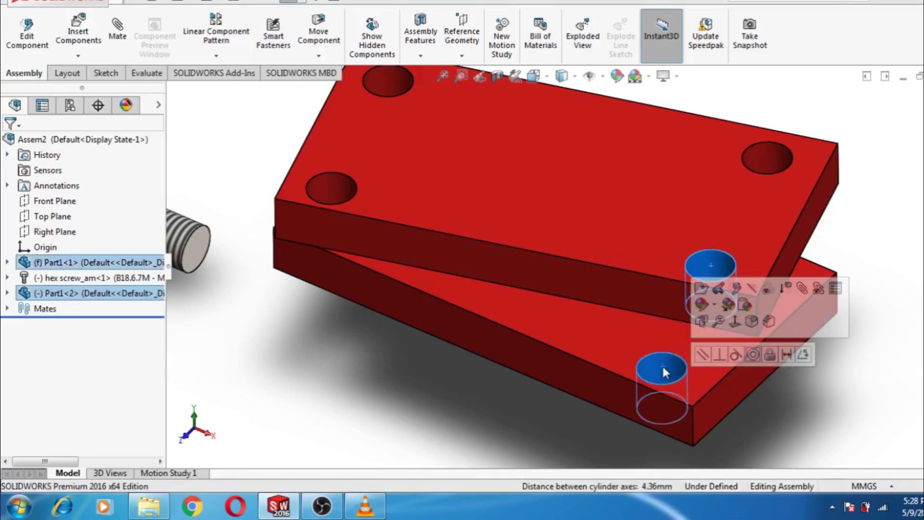
click(753, 356)
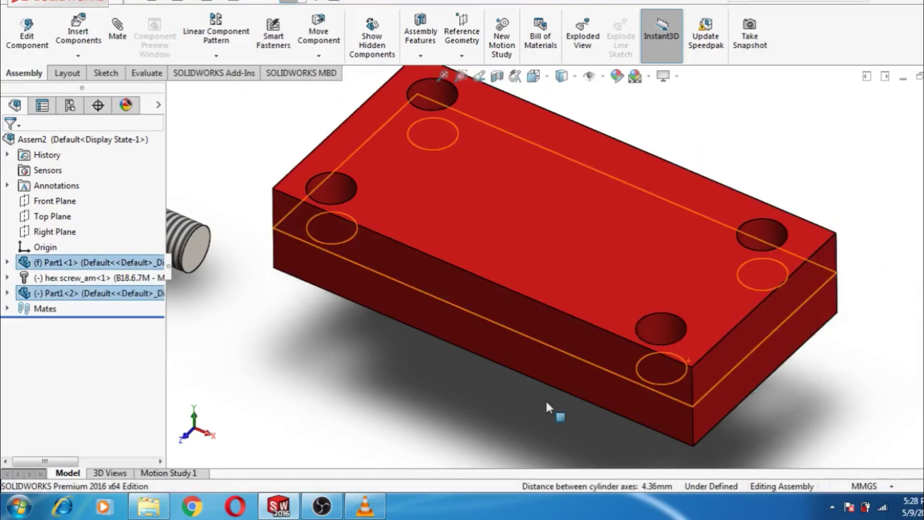
Expand the assembly's mates and try to move the upper plate to test whether it is fully constrained.
click(7, 309)
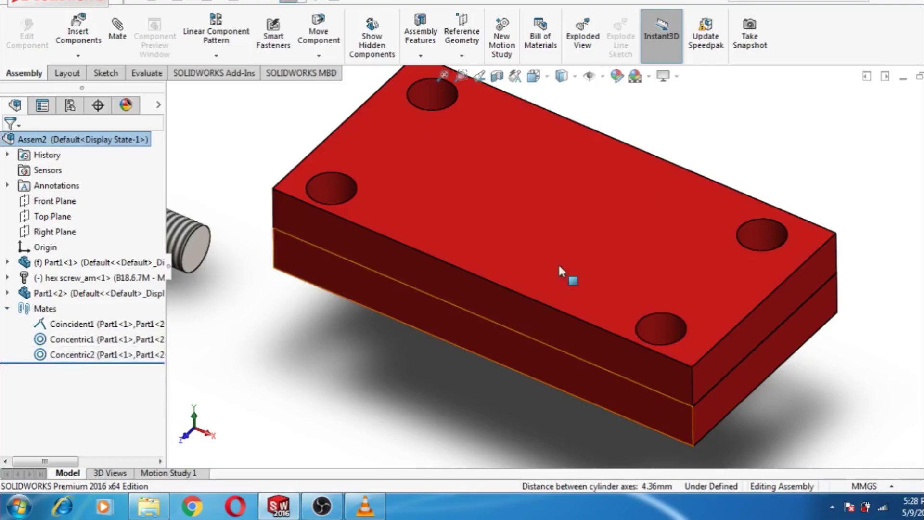
drag(559, 263, 640, 250)
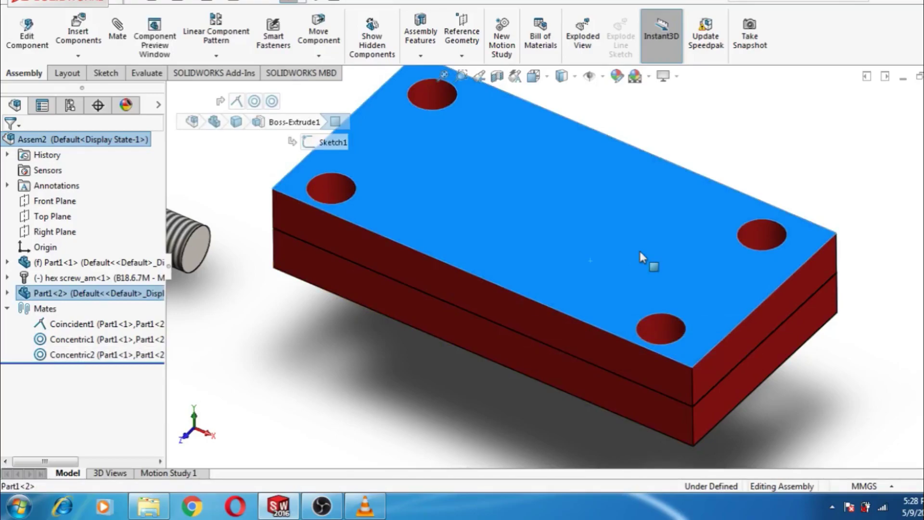
key(Escape)
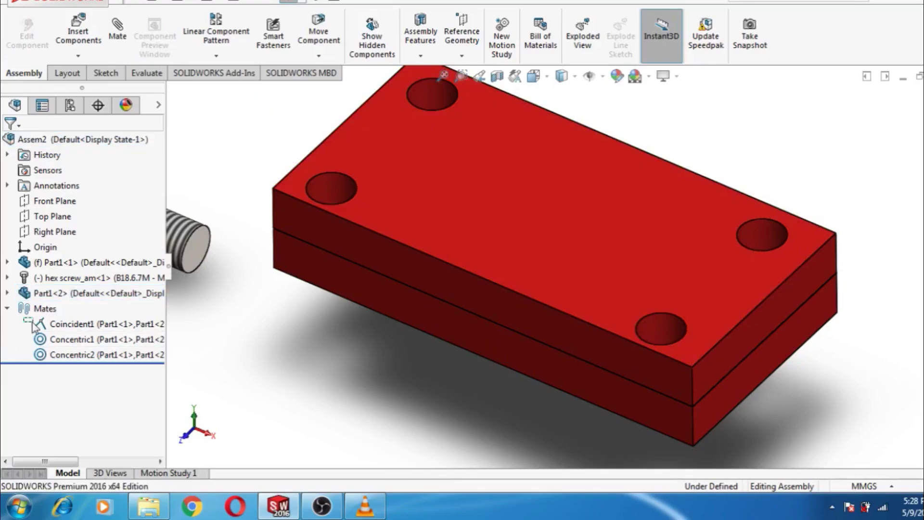
Suppress the coincident mate and both concentric mates, and move the upper plate away from the lower one.
click(68, 359)
shift+click(58, 324)
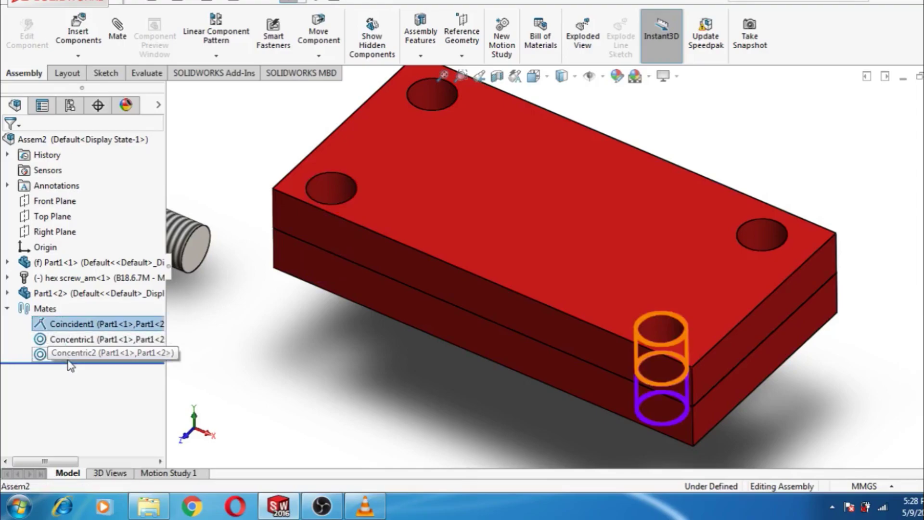
right_click(49, 332)
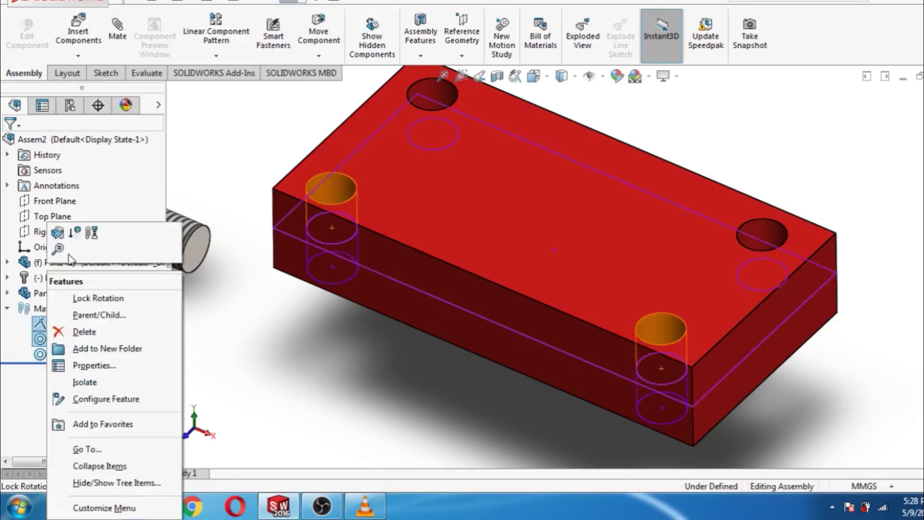
click(73, 232)
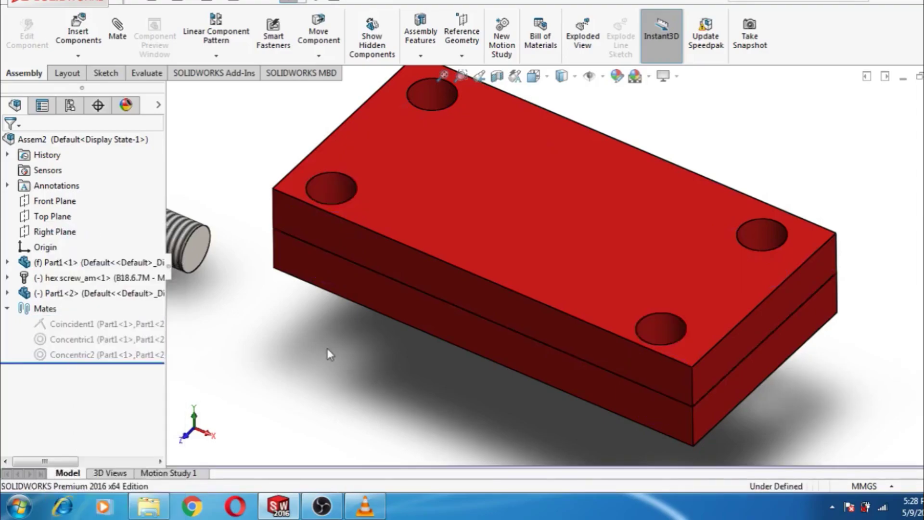
scroll(327, 348, down, 2)
drag(511, 290, 813, 130)
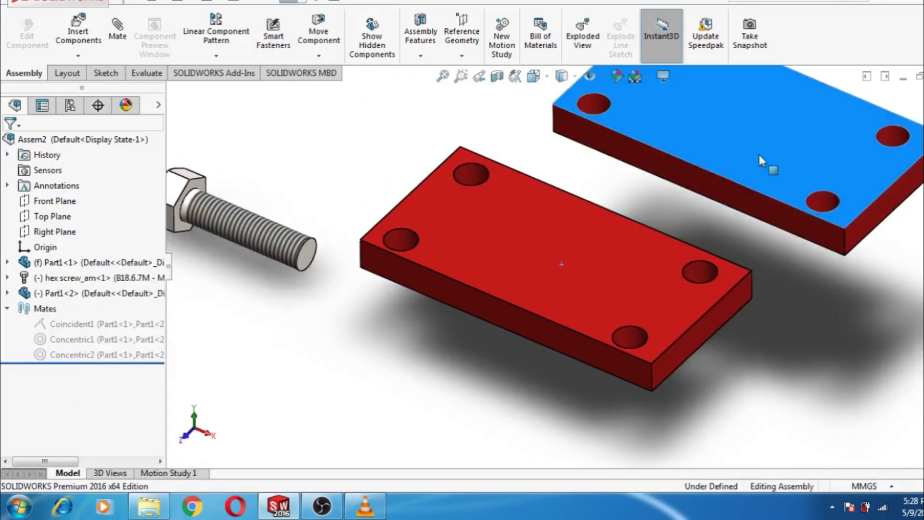
click(749, 341)
Apply the Profile Center advanced mate between the lower plate's top face and the upper plate's underside.
click(115, 32)
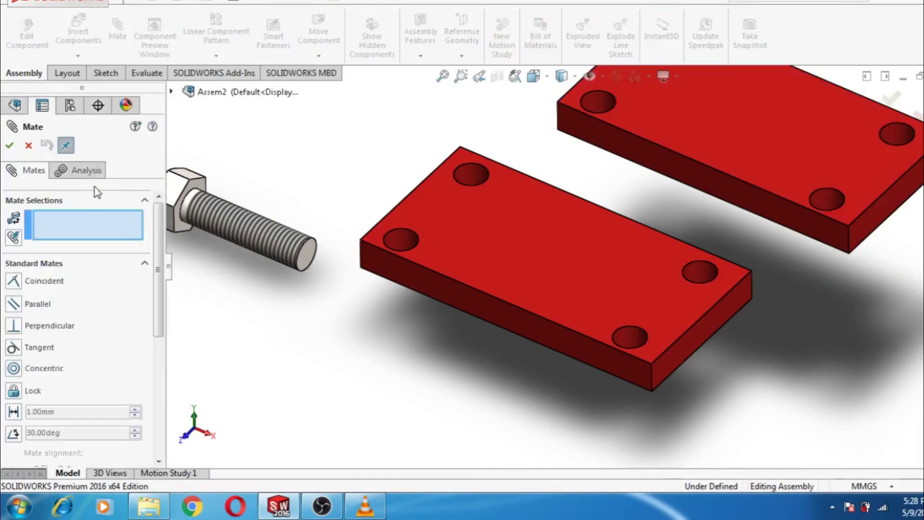
click(103, 200)
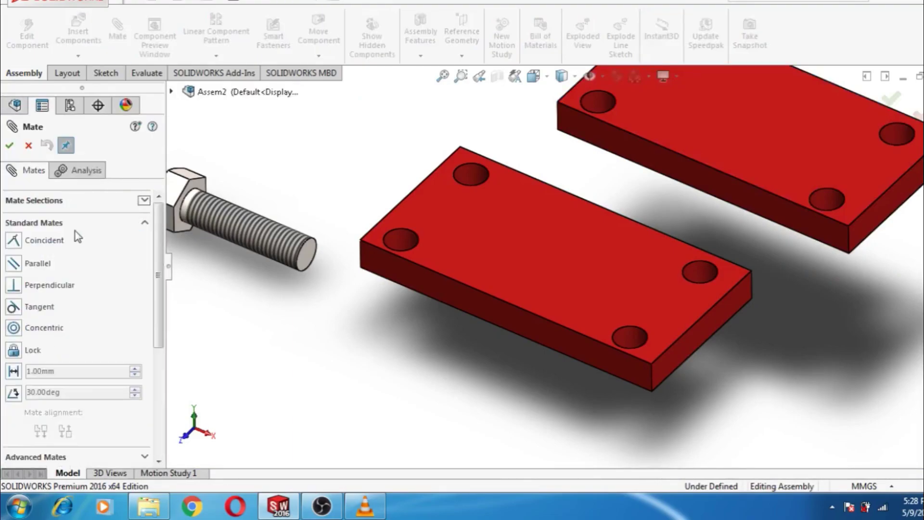
click(144, 201)
click(145, 263)
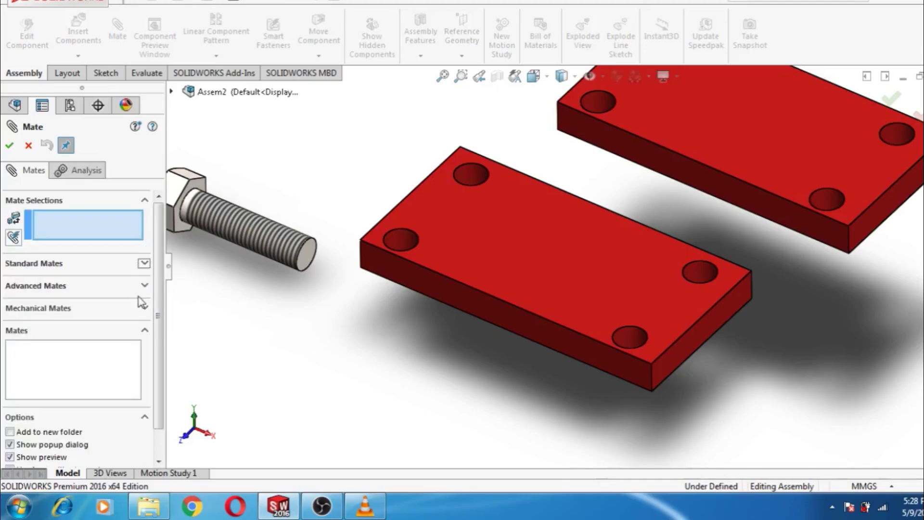
click(144, 286)
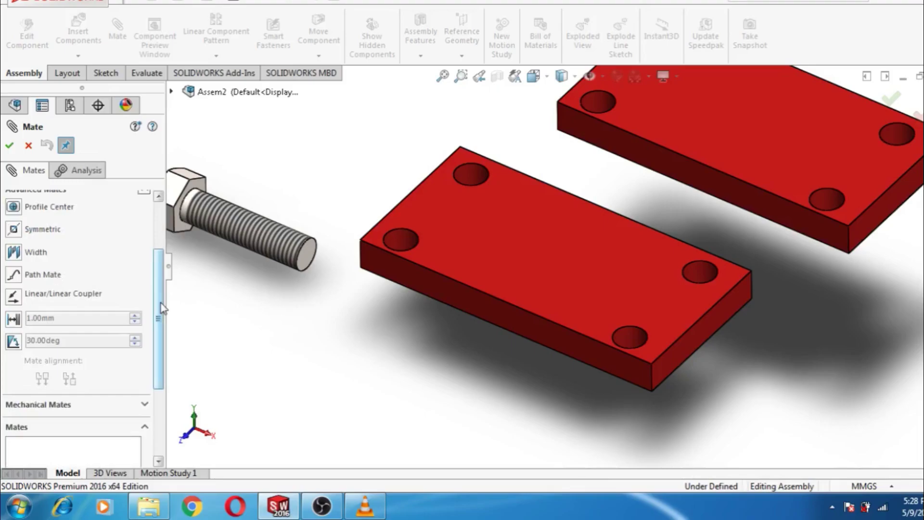
scroll(62, 298, up, 3)
click(63, 298)
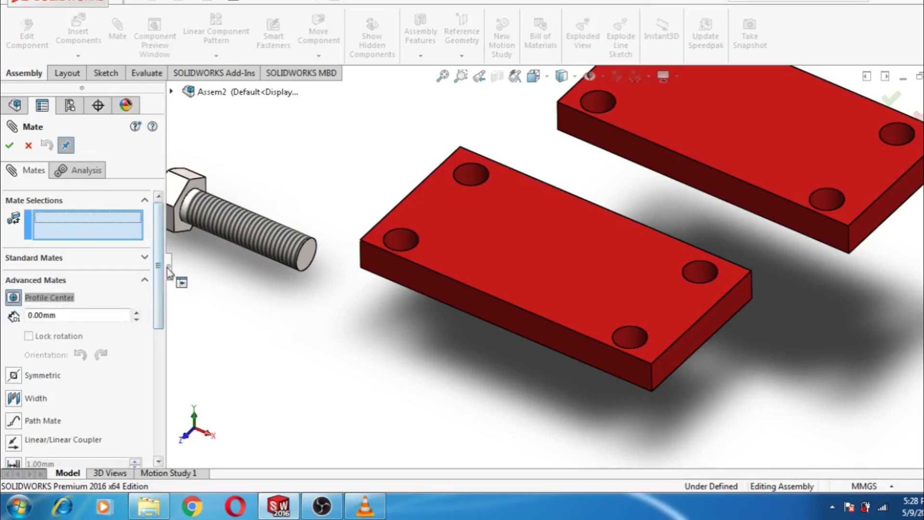
click(542, 255)
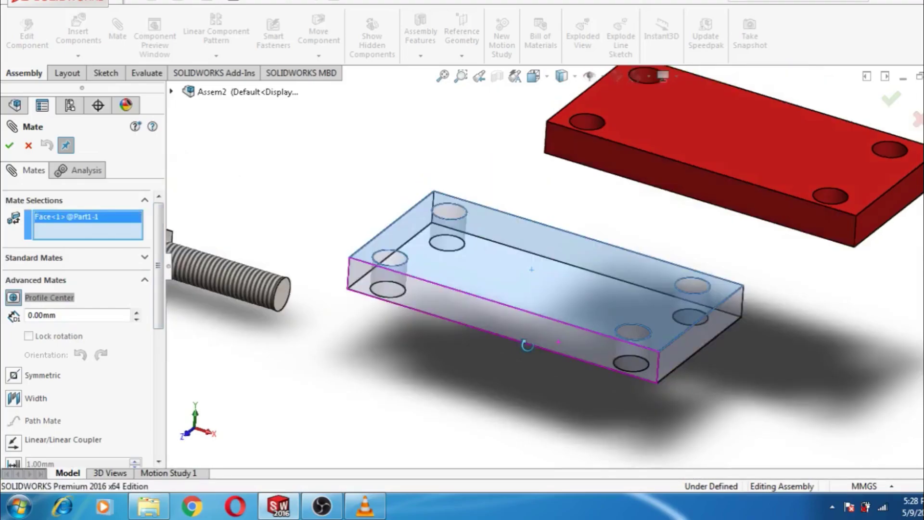
middle_drag(541, 252, 537, 212)
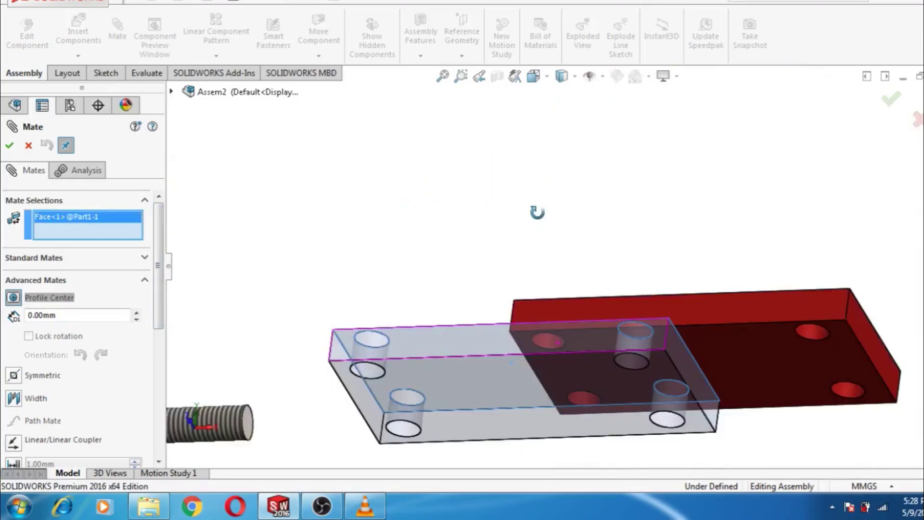
click(781, 359)
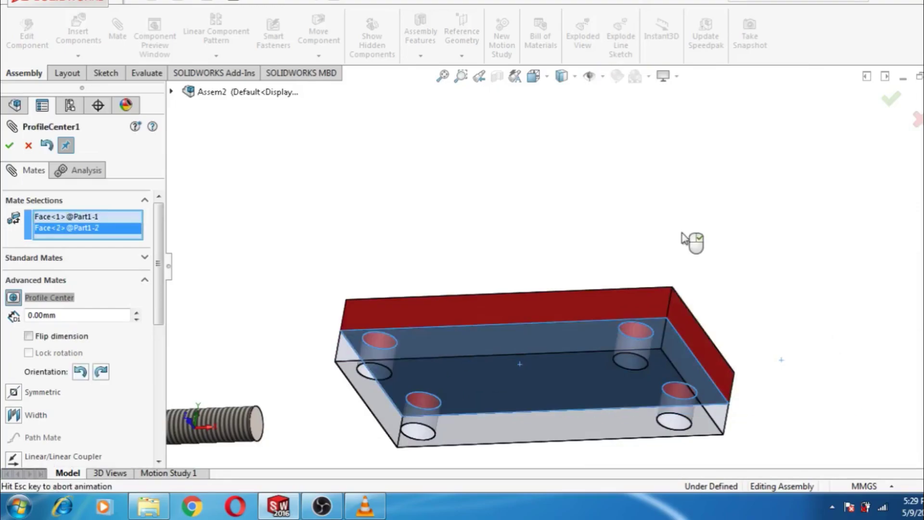
Check the stacked plates' alignment from different sides and accept the Profile Center mate.
middle_drag(655, 402, 698, 295)
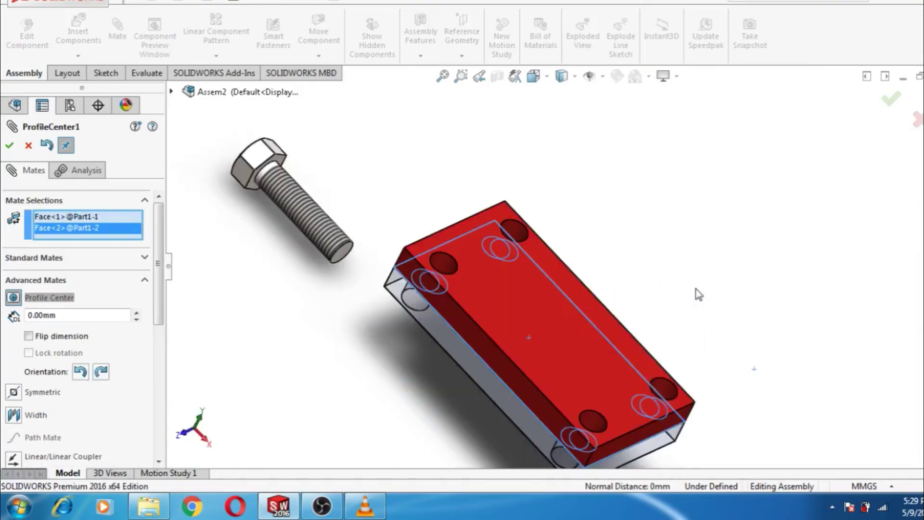
scroll(699, 295, up, 3)
middle_drag(713, 396, 585, 278)
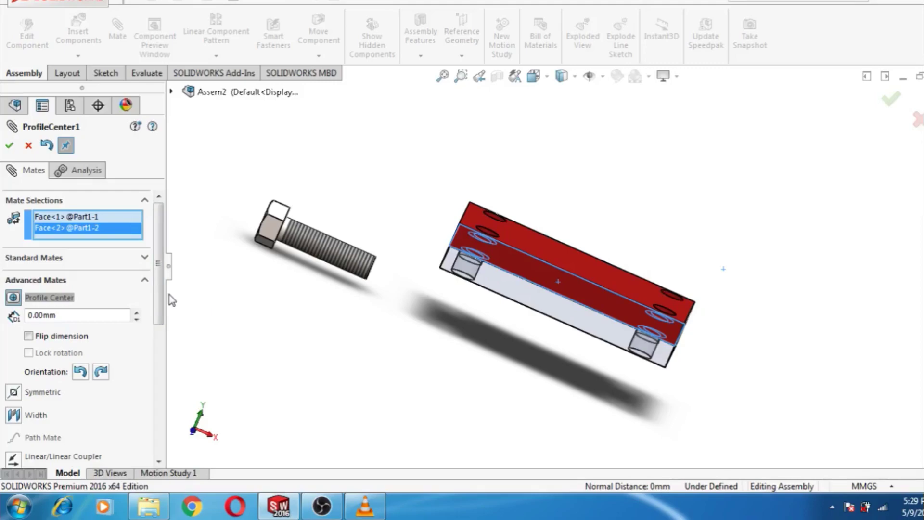
click(46, 152)
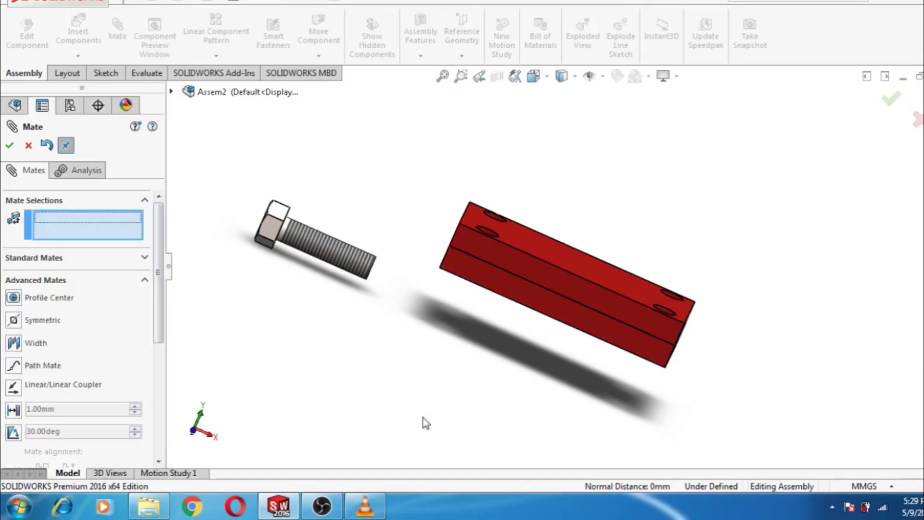
click(28, 145)
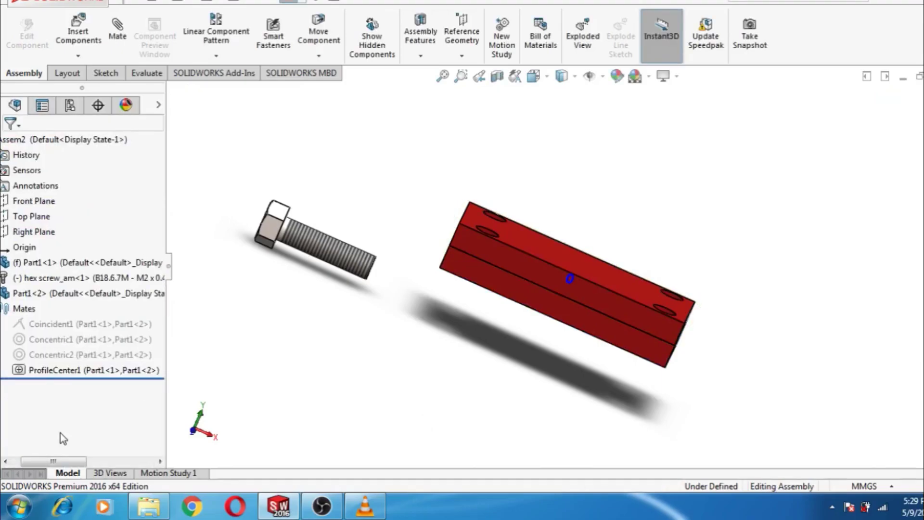
Edit the Profile Center mate to a 5 mm offset with Flip dimension enabled, and accept it.
click(44, 370)
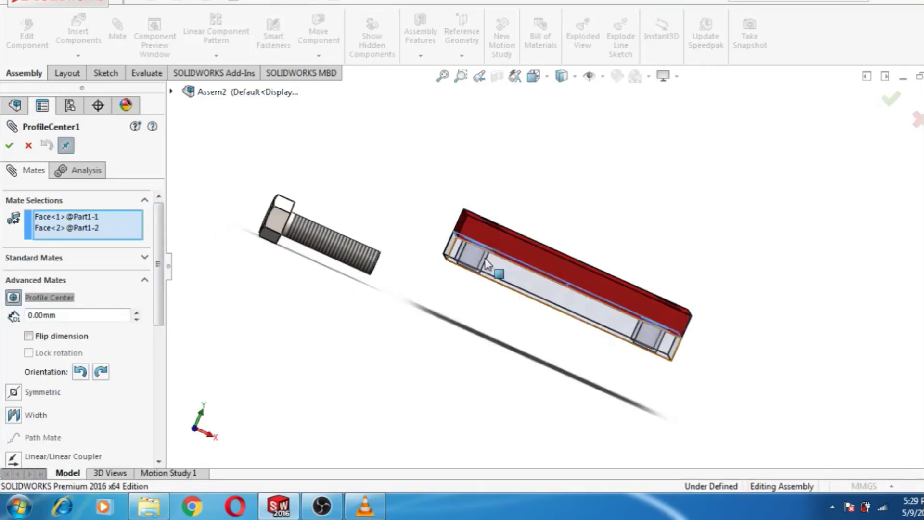
scroll(487, 264, down, 3)
double_click(85, 315)
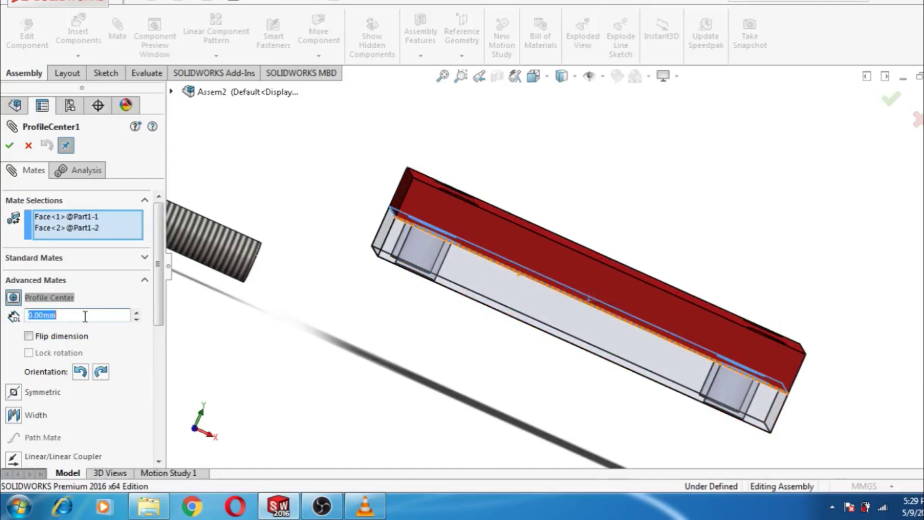
text(5)
key(Return)
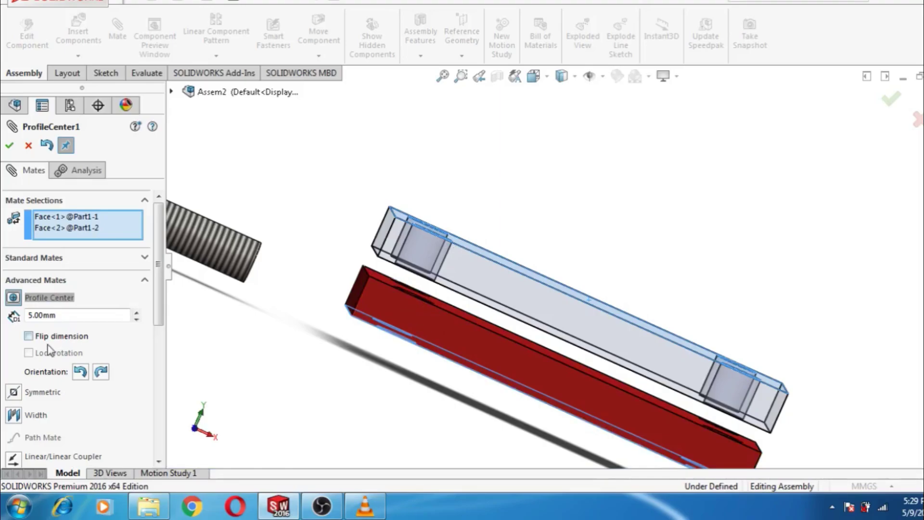
click(28, 339)
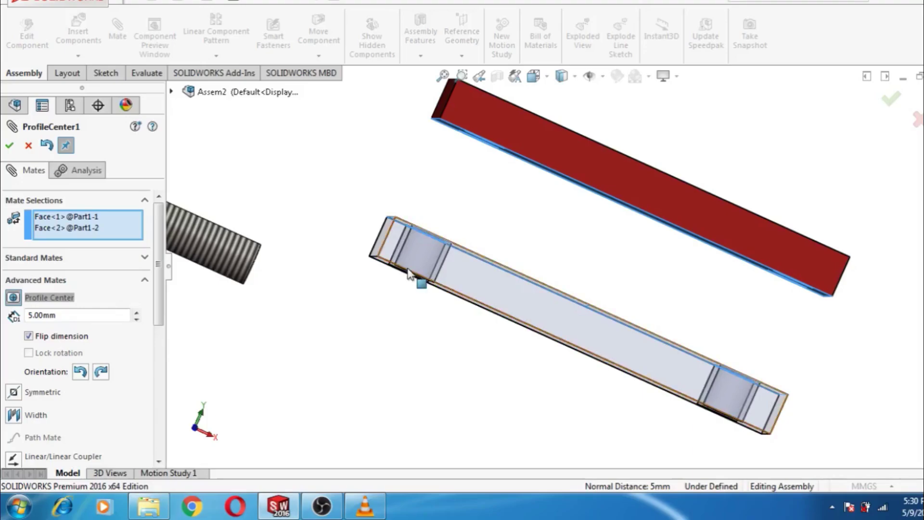
click(421, 283)
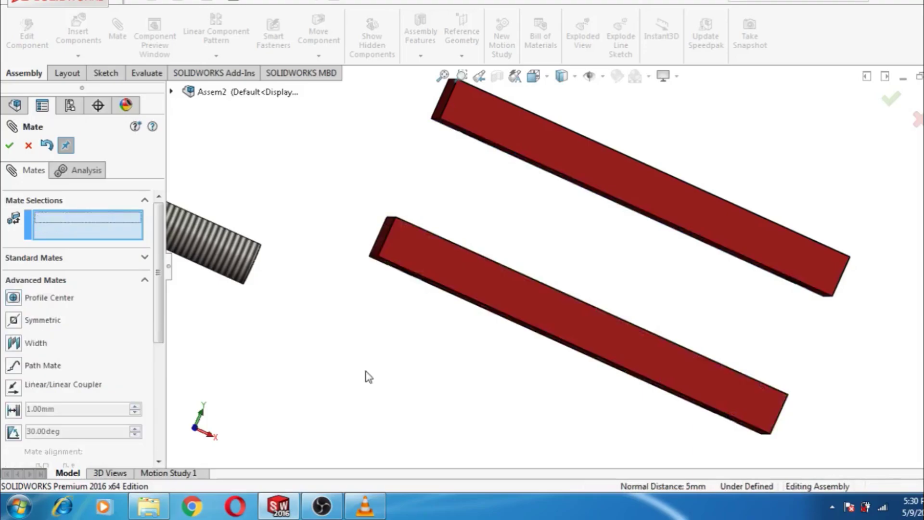
key(ctrl+7)
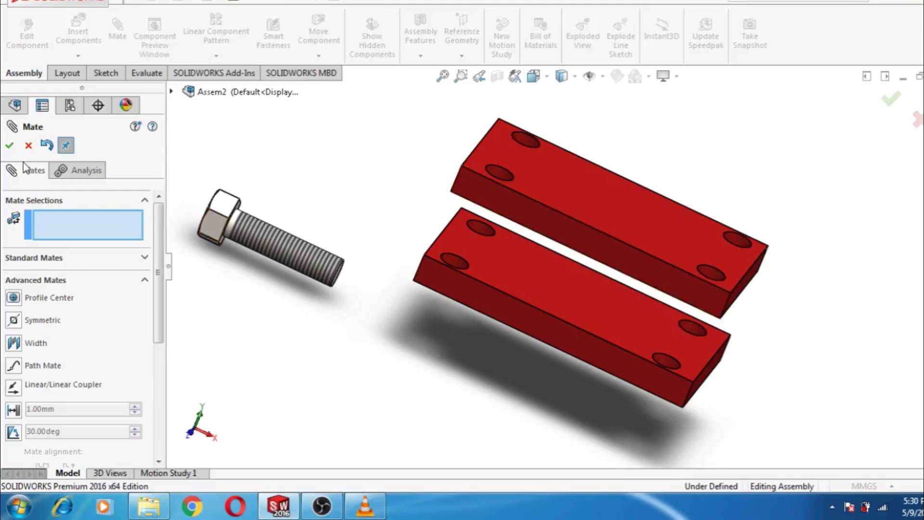
key(Escape)
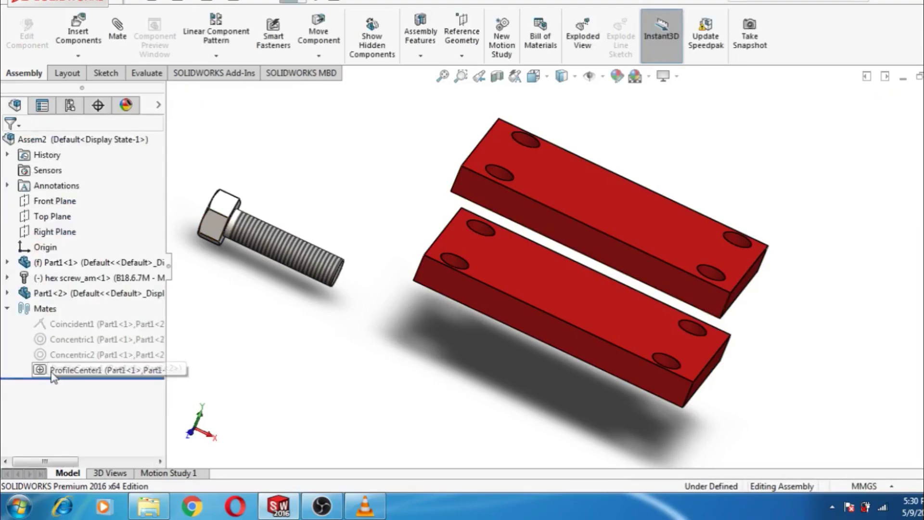
Reopen the Profile Center mate, set its offset to 0 mm and disable Flip dimension.
click(53, 371)
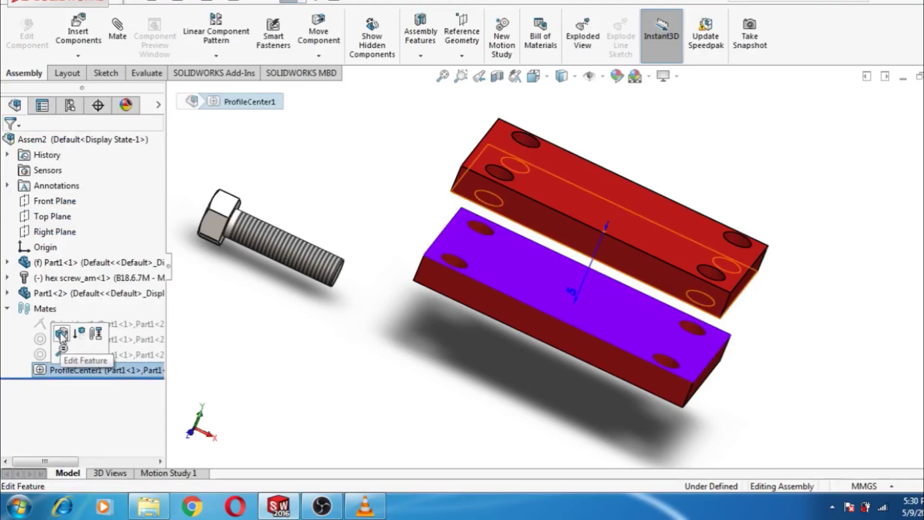
click(61, 335)
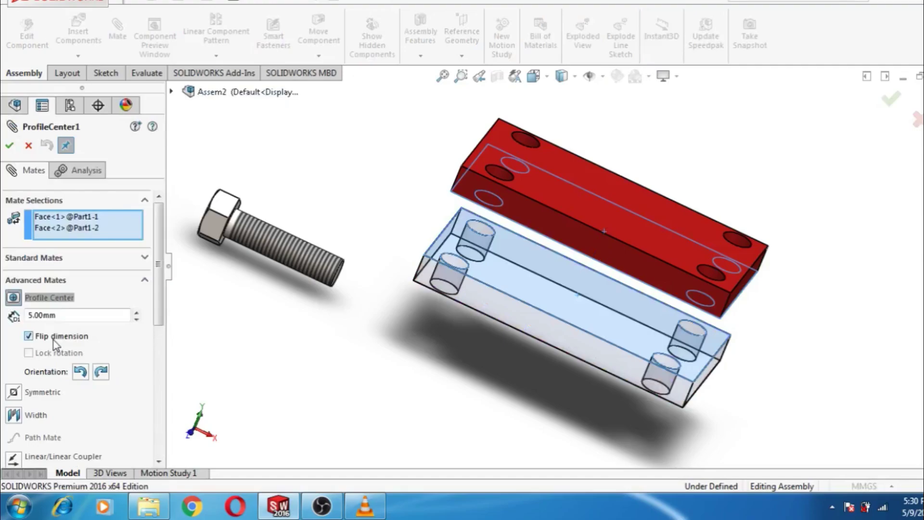
click(61, 315)
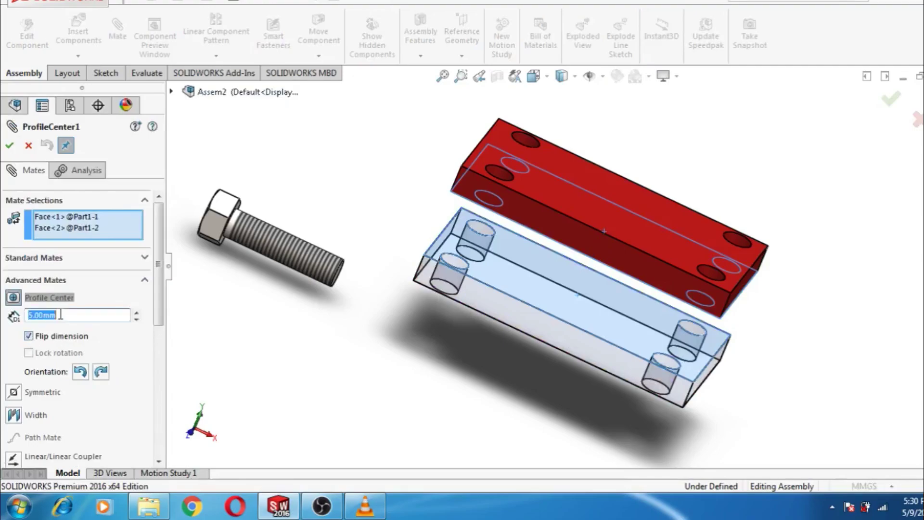
text(0)
click(28, 336)
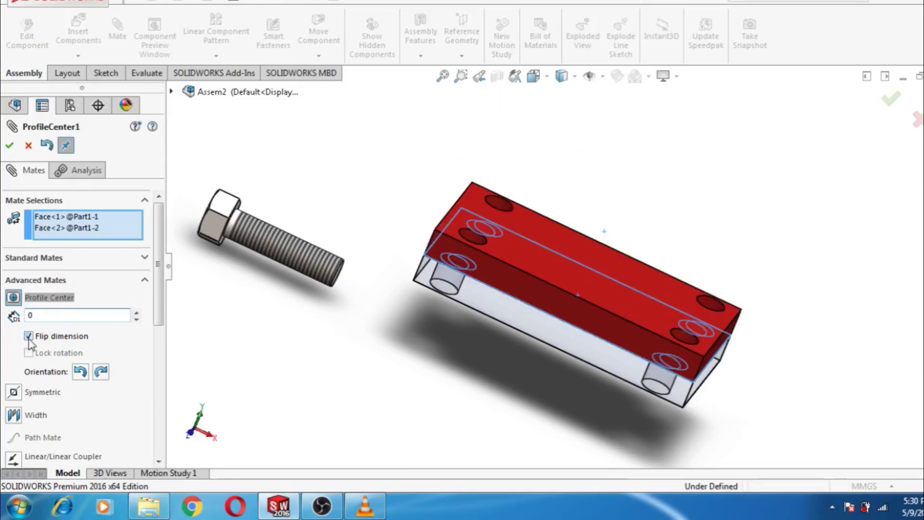
click(29, 336)
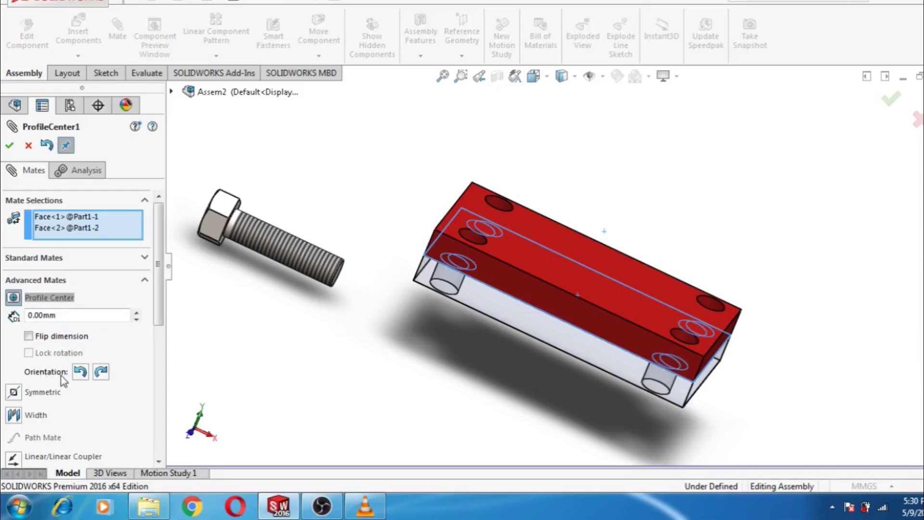
Rotate the upper plate's orientation clockwise twice so it lines up with the lower plate, and accept the mate.
click(101, 373)
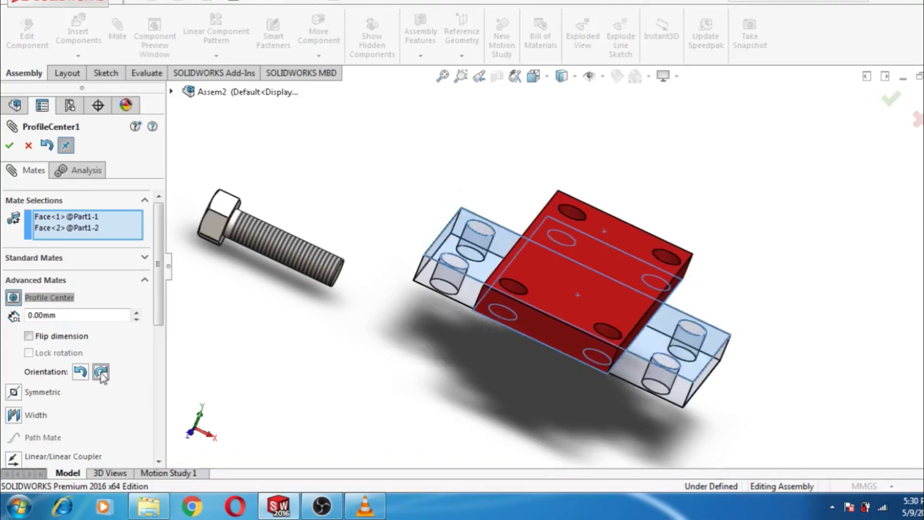
scroll(573, 330, up, 2)
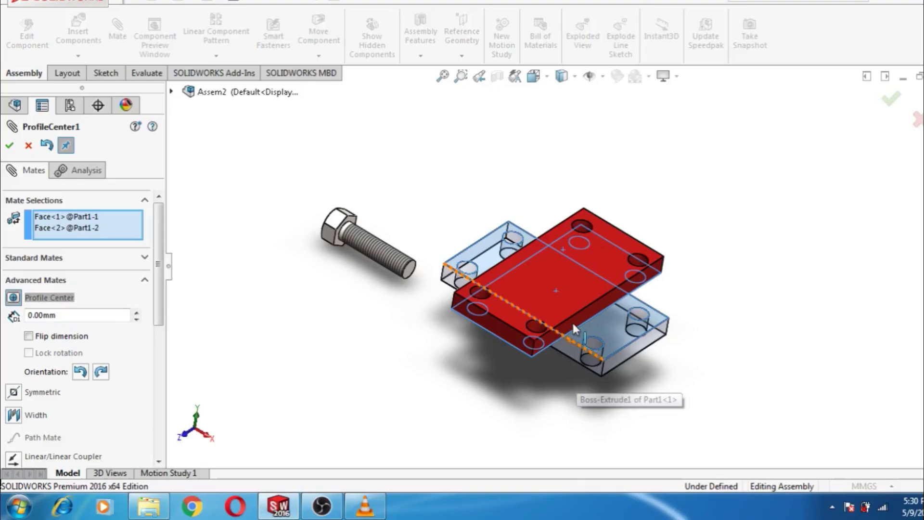
click(101, 372)
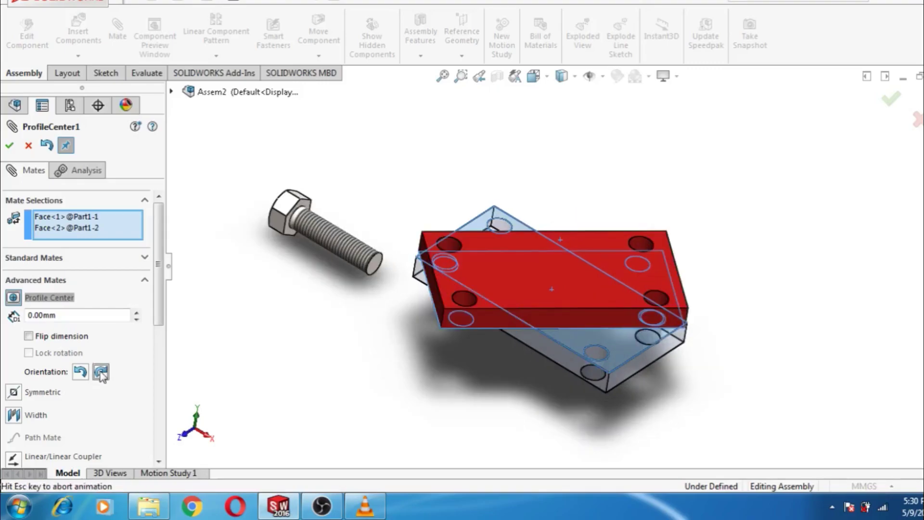
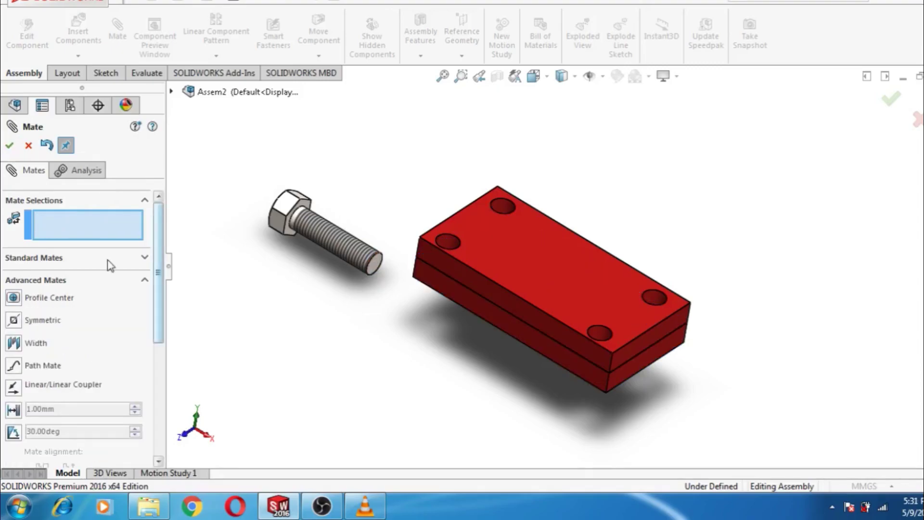
key(Return)
Reopen the Profile Center mate to review its orientation and rotation options, and close it.
click(67, 368)
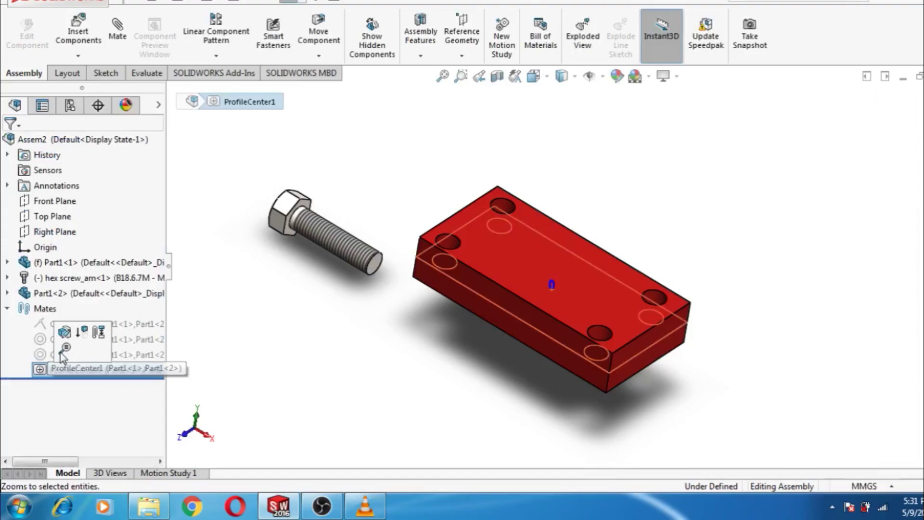
click(65, 348)
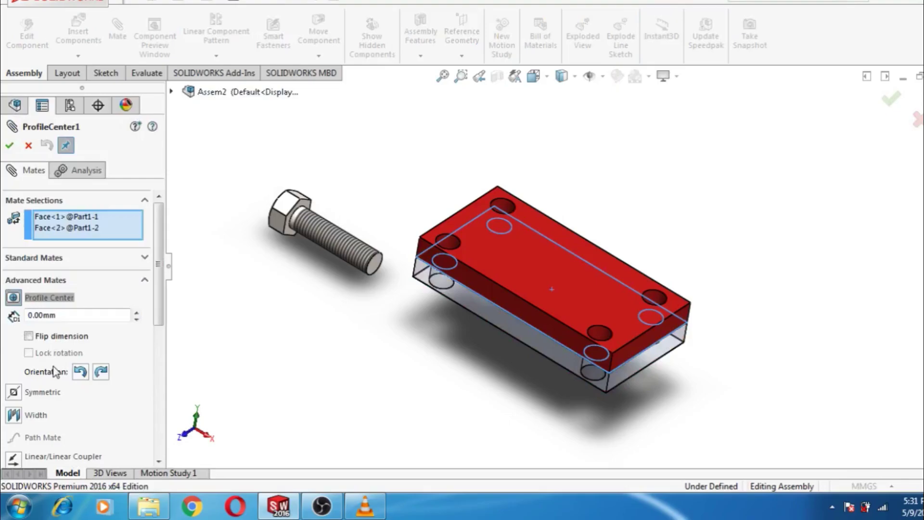
key(Return)
Add a concentric mate between the screw's threaded shank and the upper plate's front hole nearest the screw.
scroll(359, 233, down, 5)
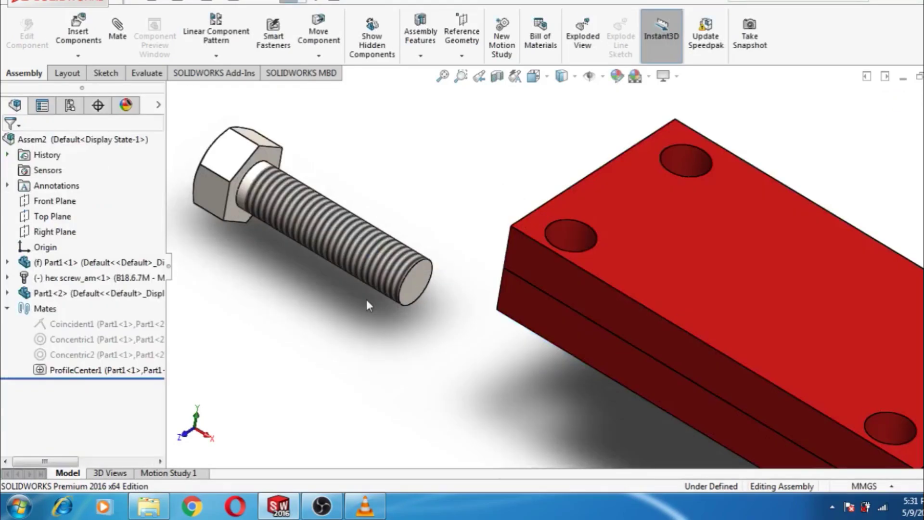
click(379, 267)
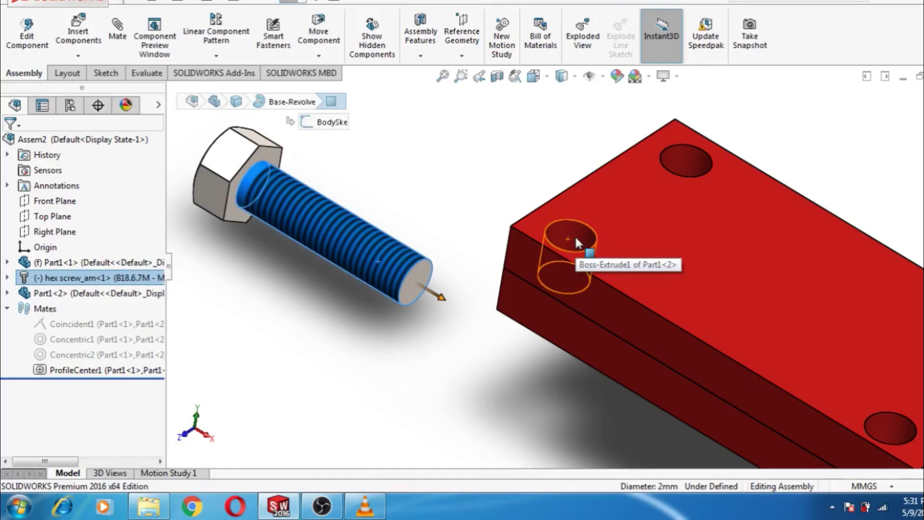
click(576, 238)
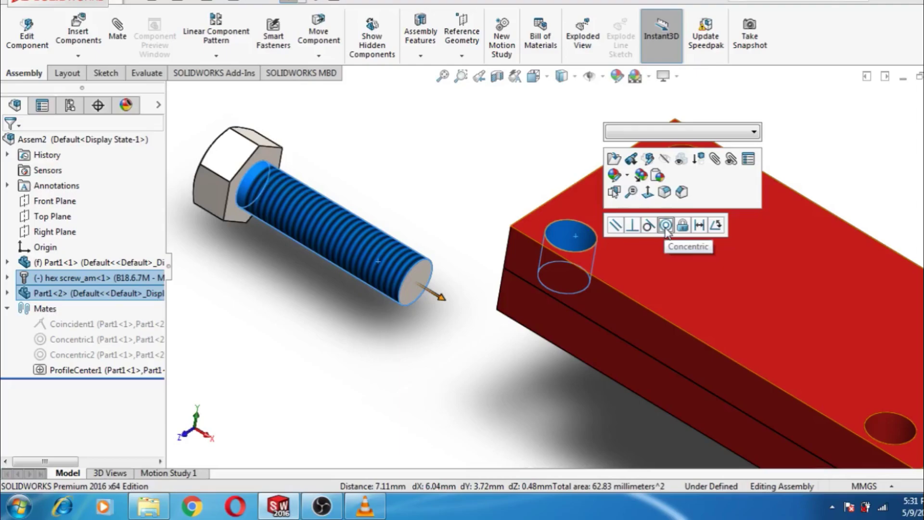
click(665, 227)
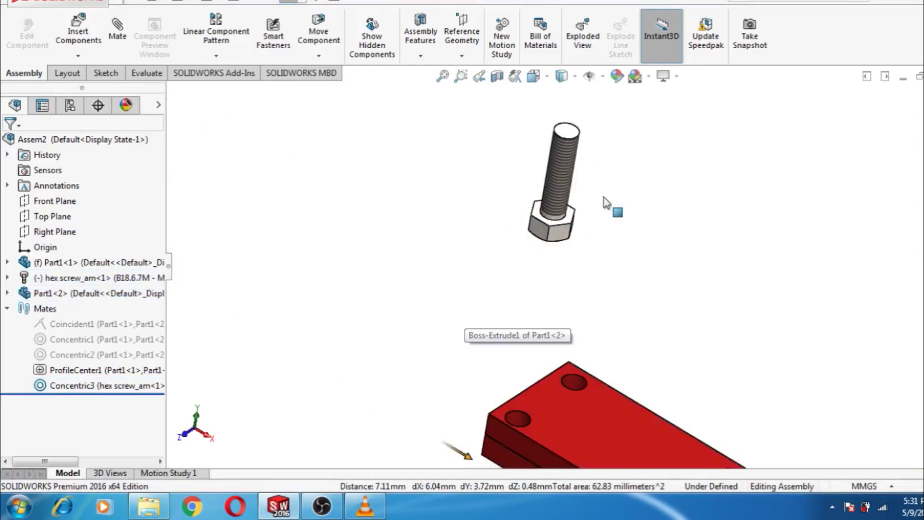
Add a coincident mate between the underside of the screw's hex head and the upper plate's top face.
click(553, 214)
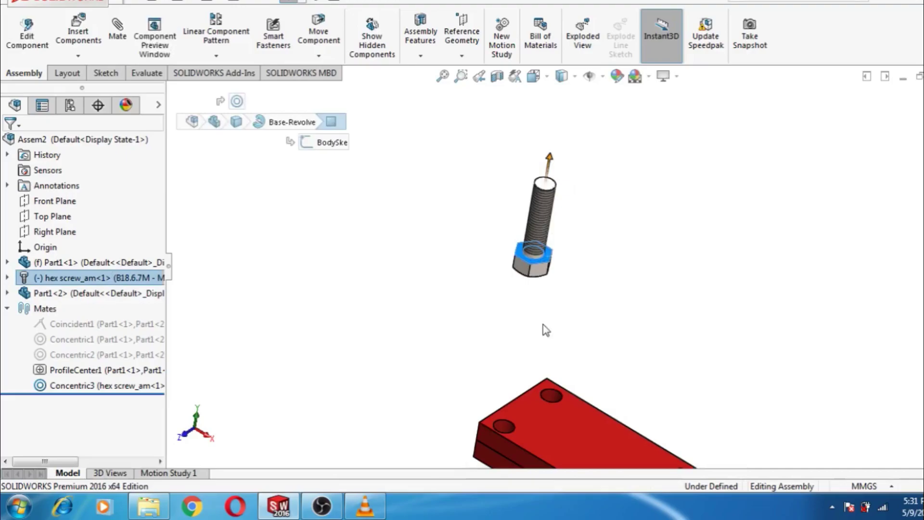
scroll(517, 395, down, 2)
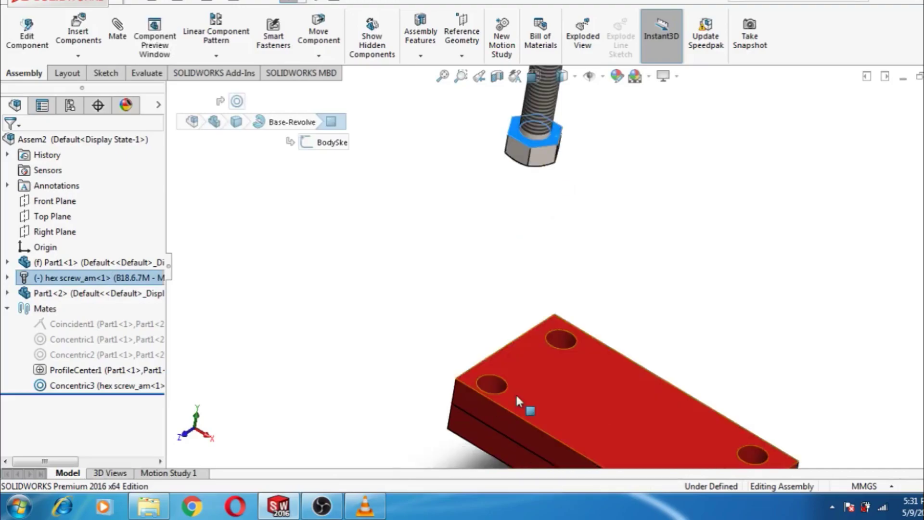
ctrl+click(517, 396)
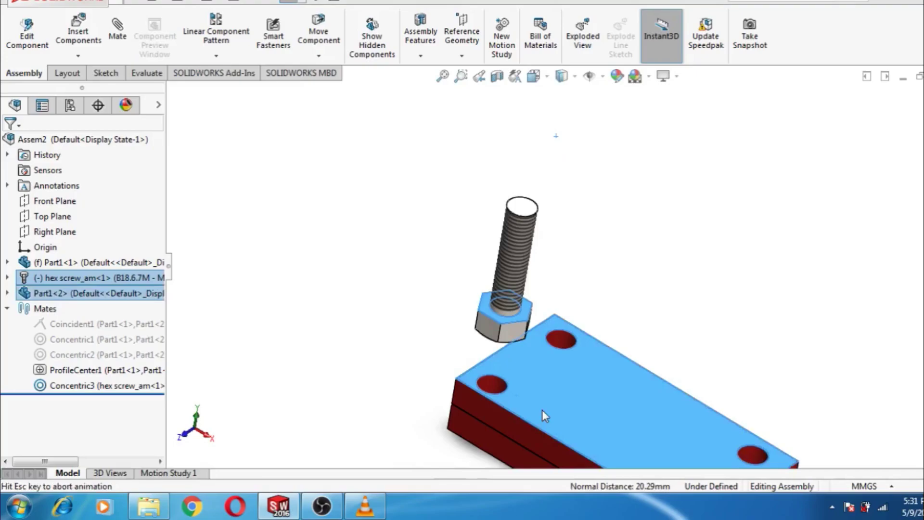
Edit the screw's coincident mate to anti-aligned so the head sits above the plate, accepting the reversed concentric alignment.
click(47, 392)
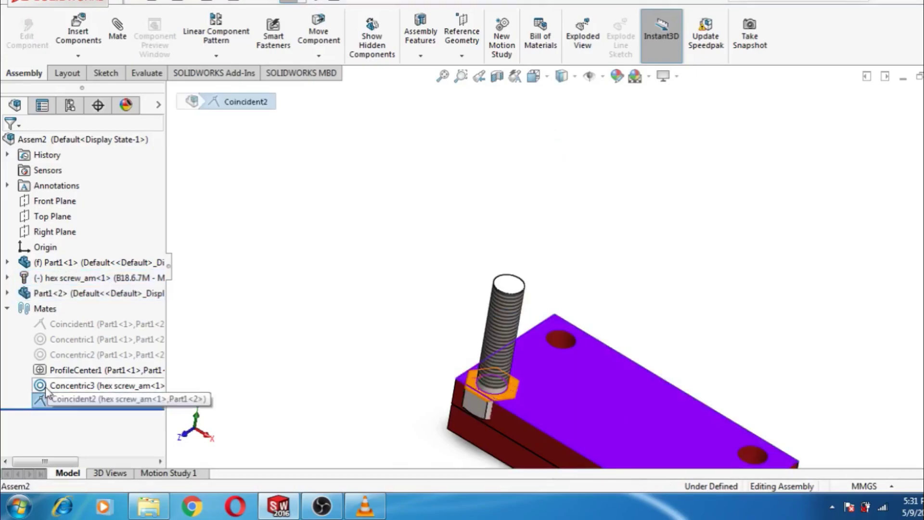
double_click(46, 392)
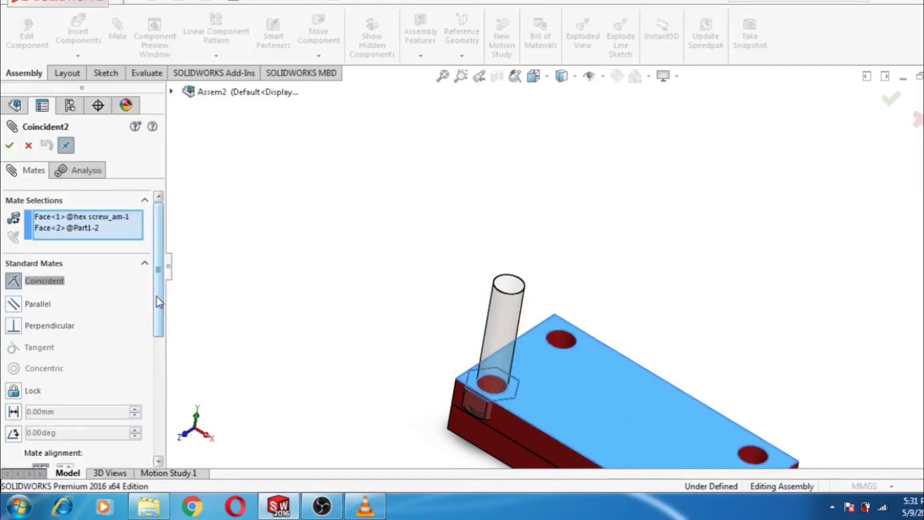
scroll(159, 302, down, 3)
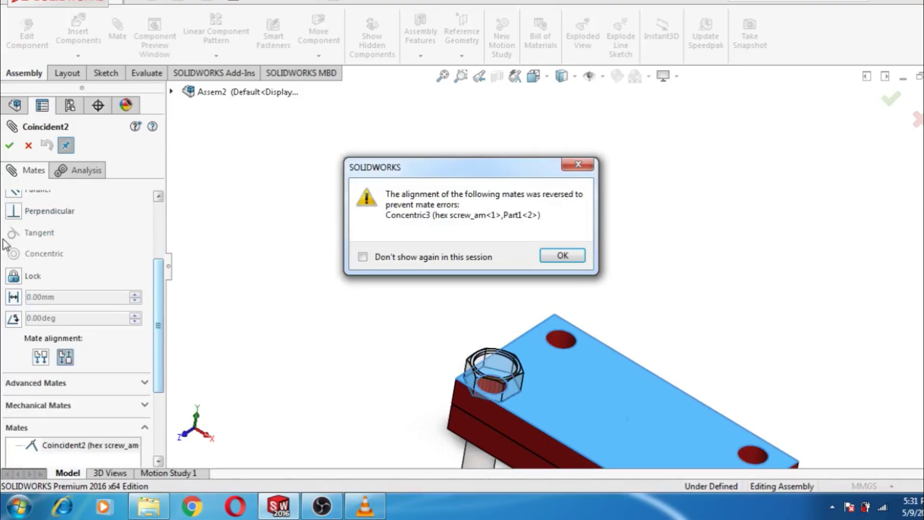
key(Return)
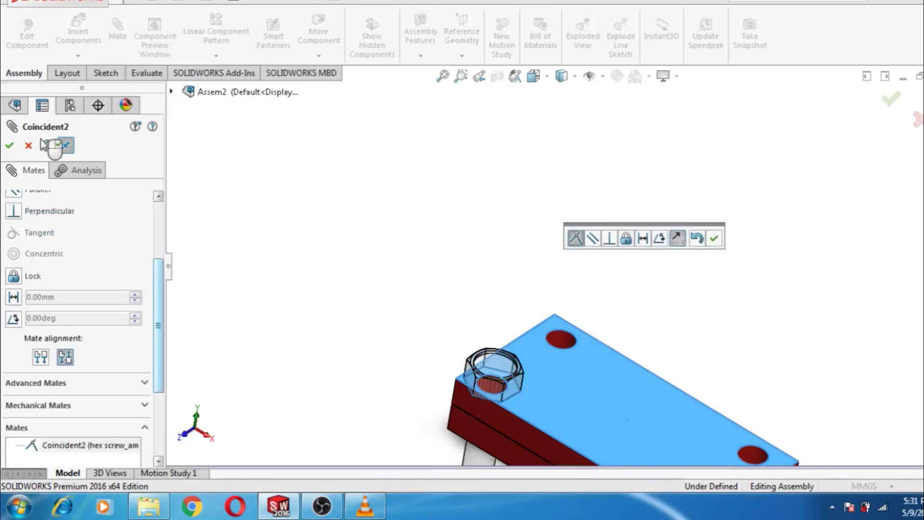
key(Return)
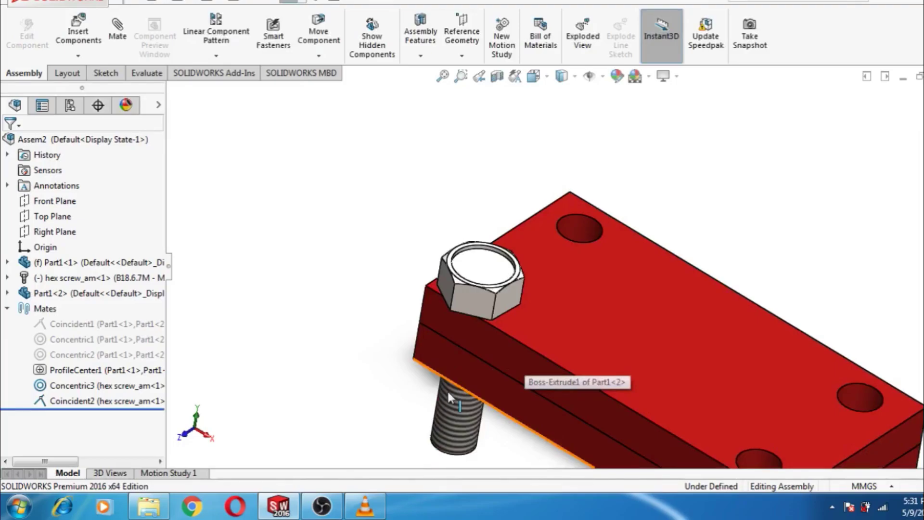
Turn the hex screw in its hole by its head to test its remaining rotational freedom.
click(446, 388)
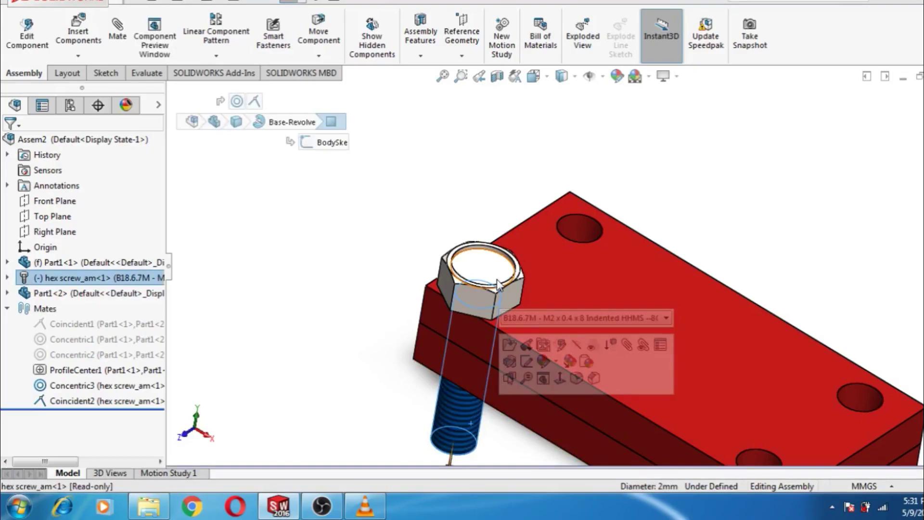
key(Escape)
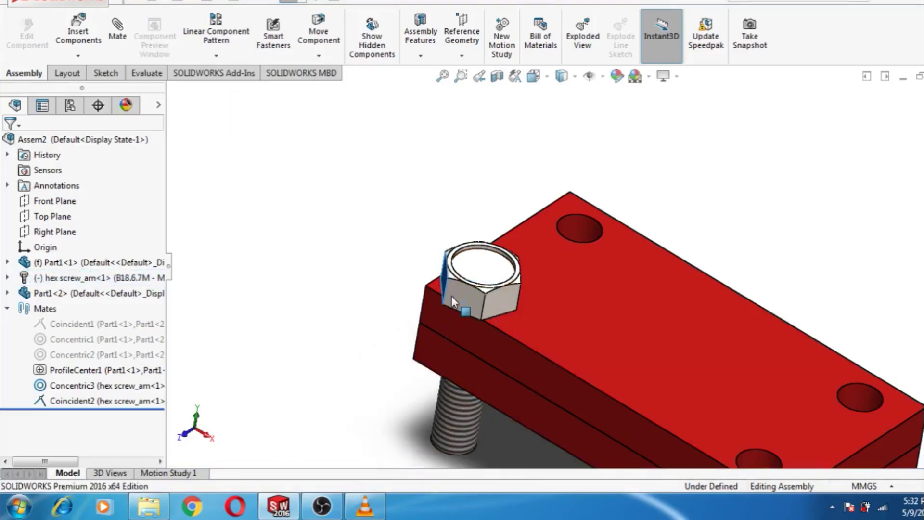
drag(452, 296, 536, 256)
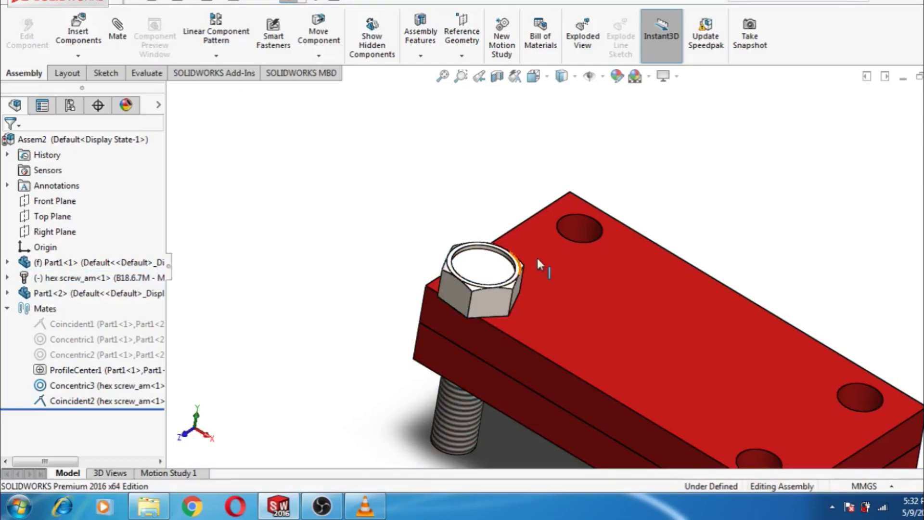
Add a parallel mate between the hex head's front flat and the upper plate's long side face, and test the screw's movement.
scroll(431, 317, down, 2)
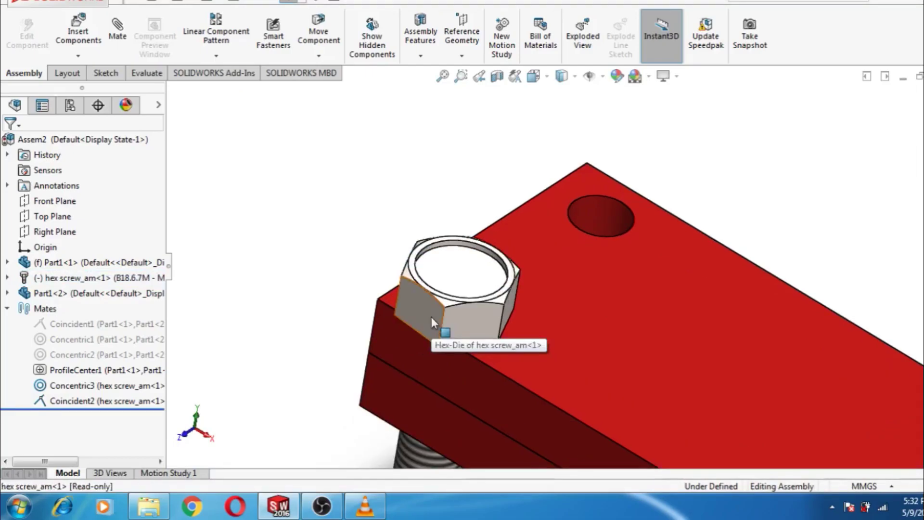
ctrl+click(431, 317)
ctrl+click(452, 348)
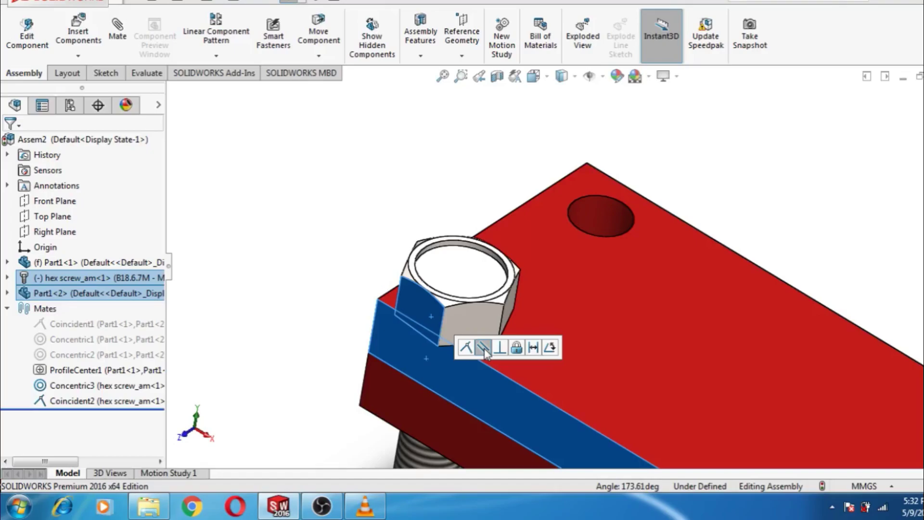
click(483, 347)
click(481, 313)
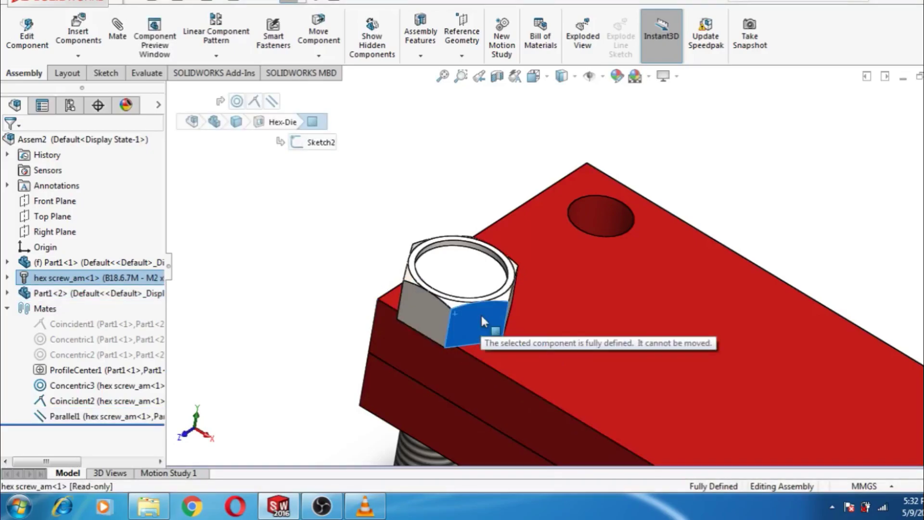
Suppress the screw's Concentric3, Coincident2 and Parallel1 mates together, and move the screw away from the plates.
click(72, 386)
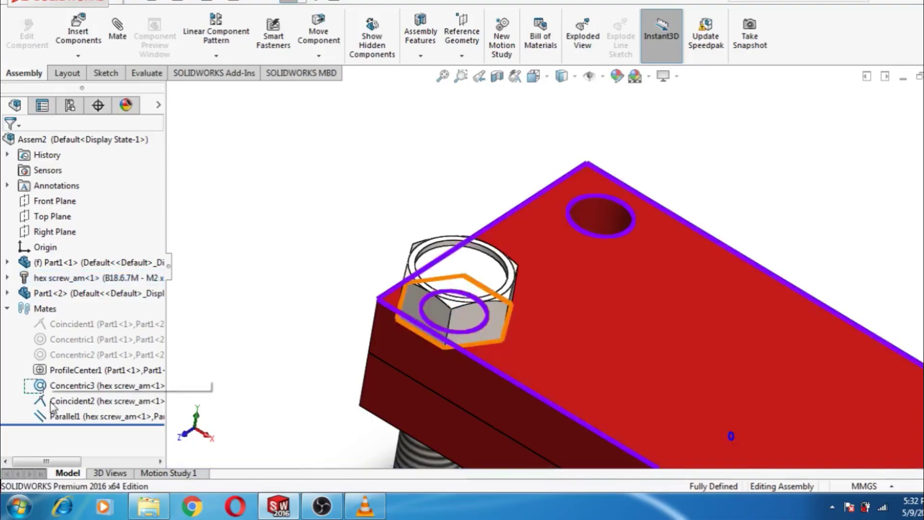
shift+click(41, 391)
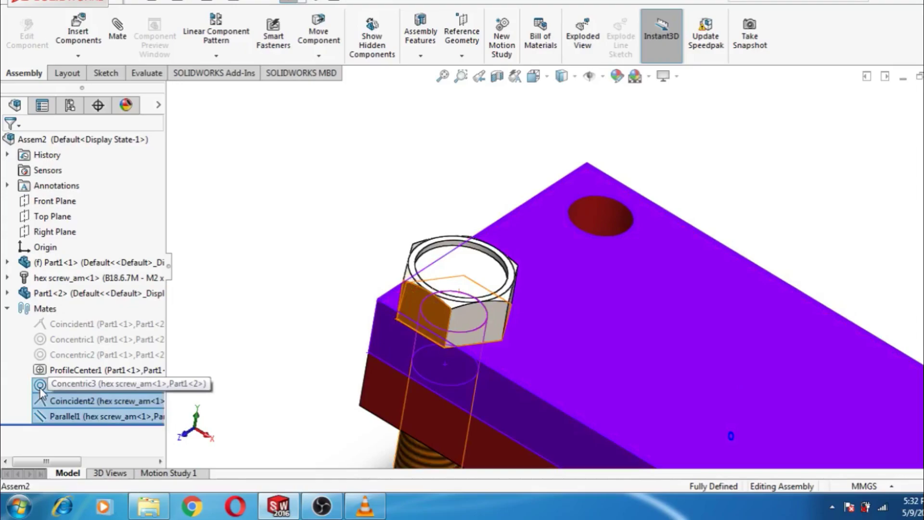
right_click(41, 391)
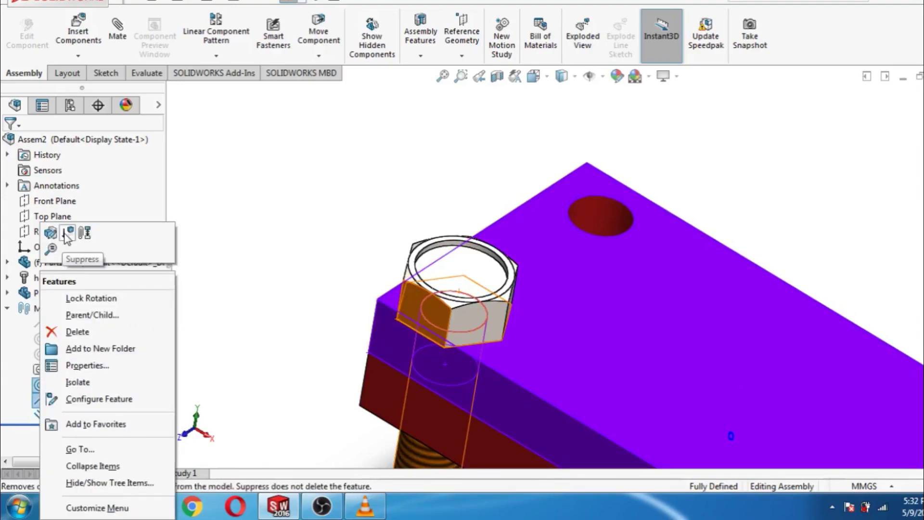
click(65, 234)
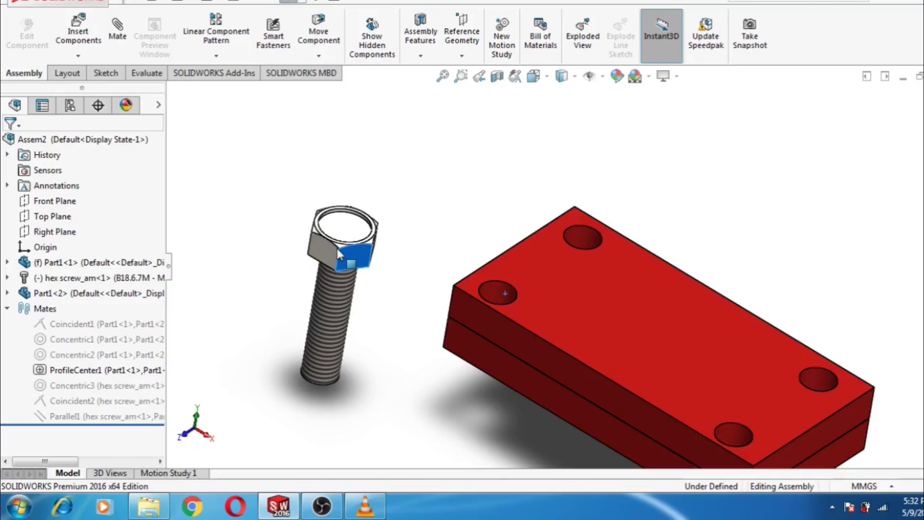
Apply a Profile Center mate between the top circular edge of the upper plate's front hole and the circular edge under the screw head.
click(116, 30)
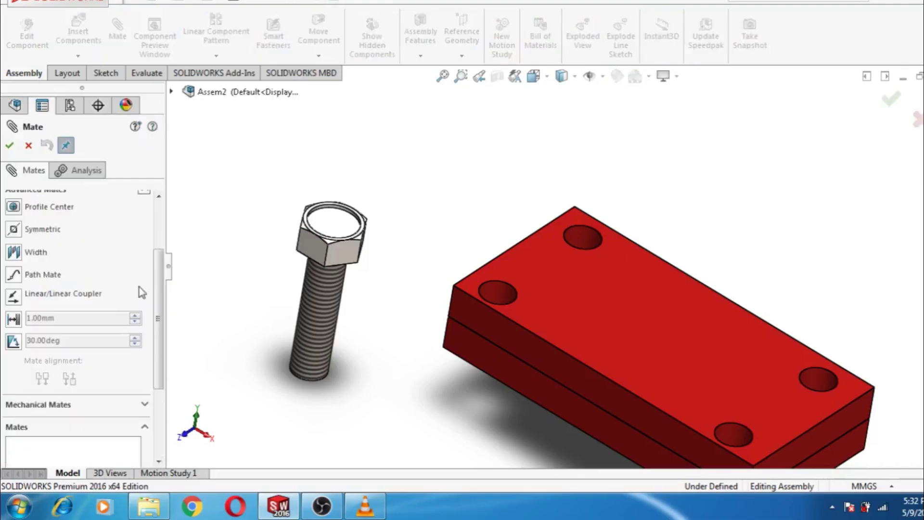
scroll(163, 276, up, 2)
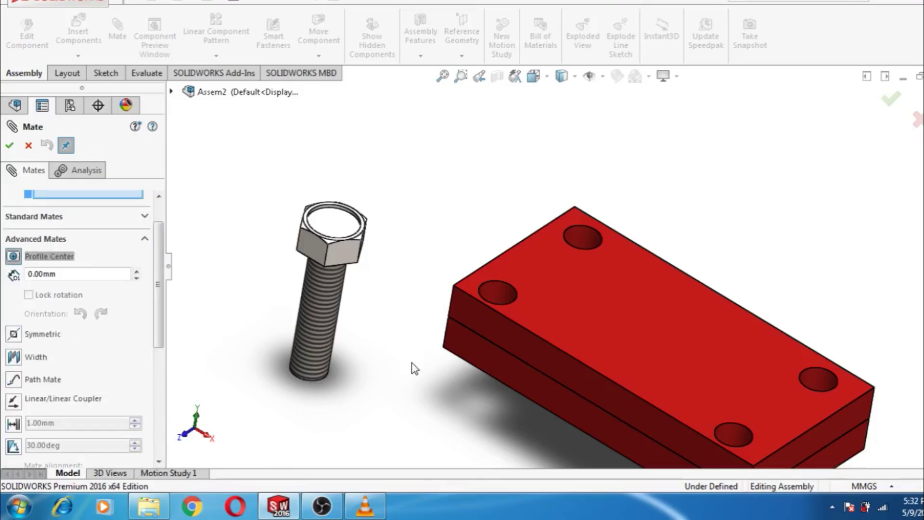
scroll(498, 294, down, 2)
scroll(161, 233, up, 2)
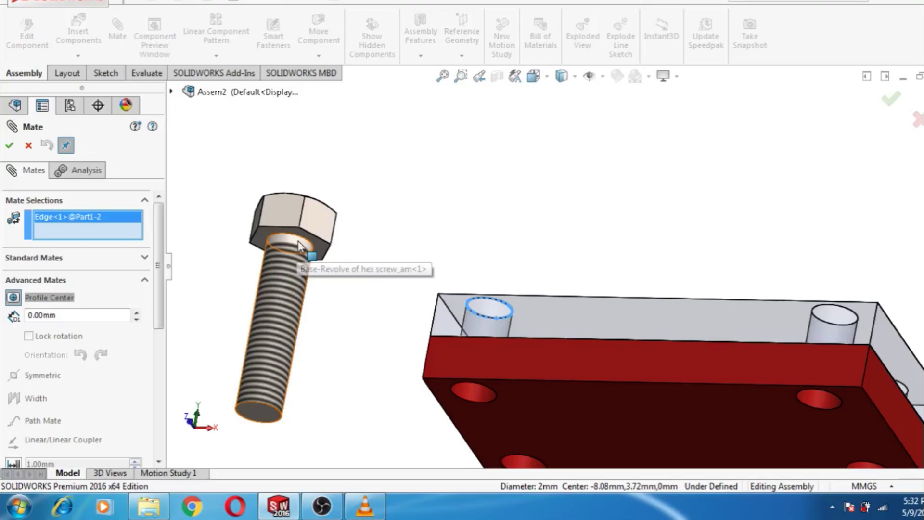
click(299, 246)
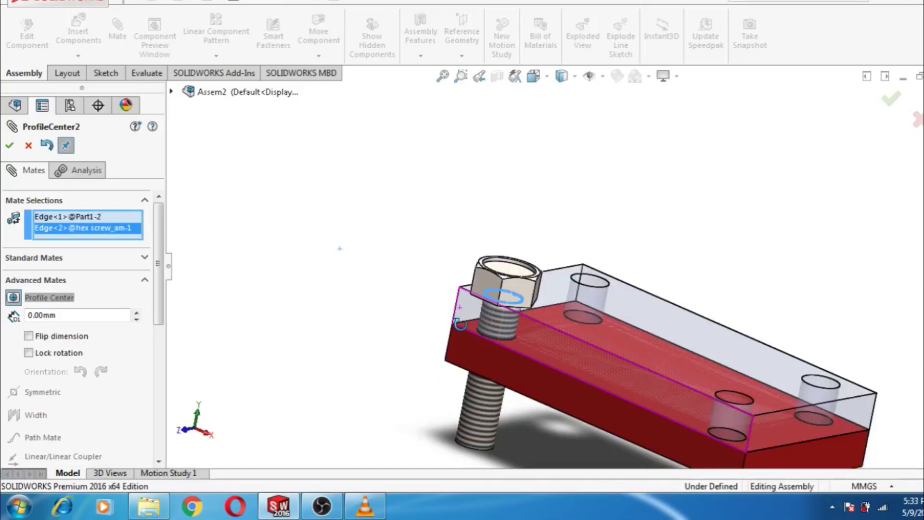
Enable Lock rotation for the screw's Profile Center mate, accept it, close the mate tool and check that the head cannot turn.
scroll(511, 302, down, 3)
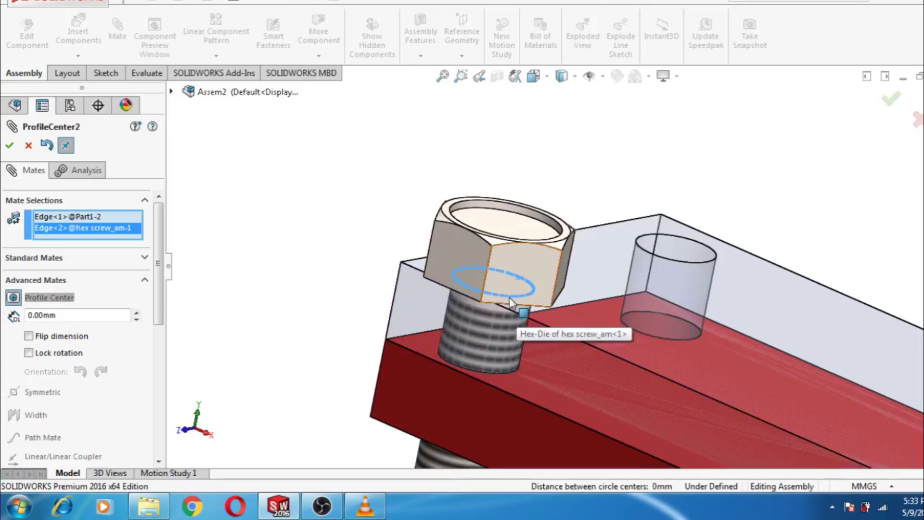
scroll(161, 312, down, 1)
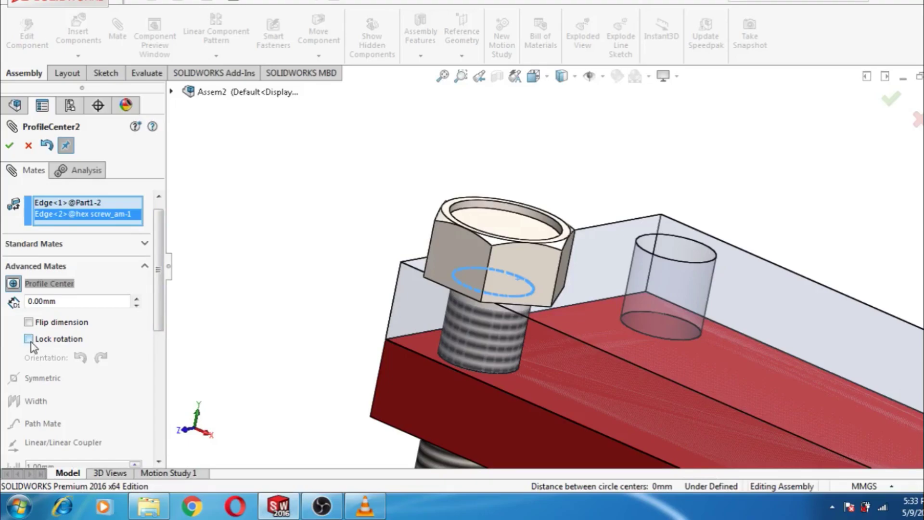
click(9, 145)
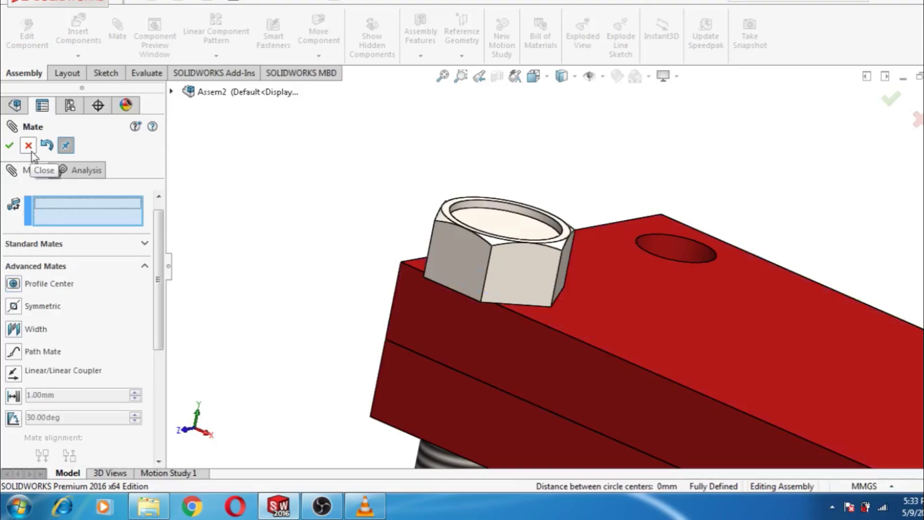
click(30, 149)
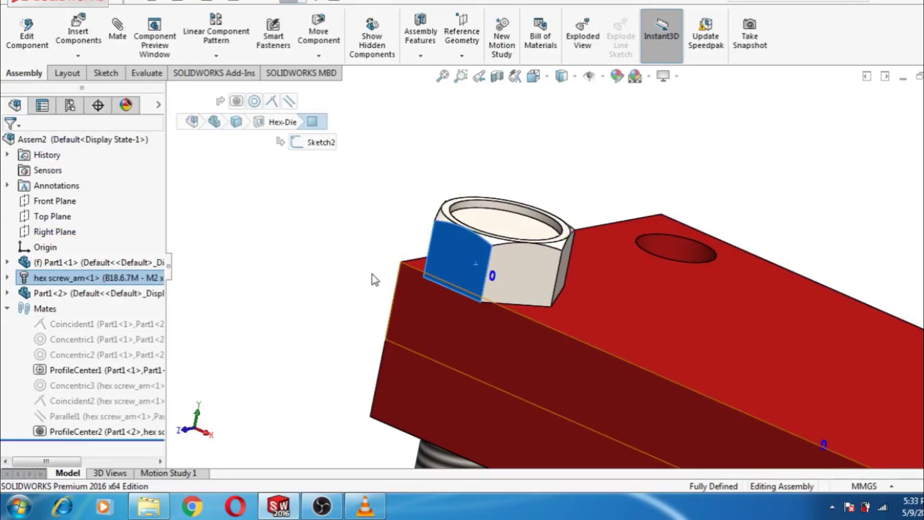
click(518, 277)
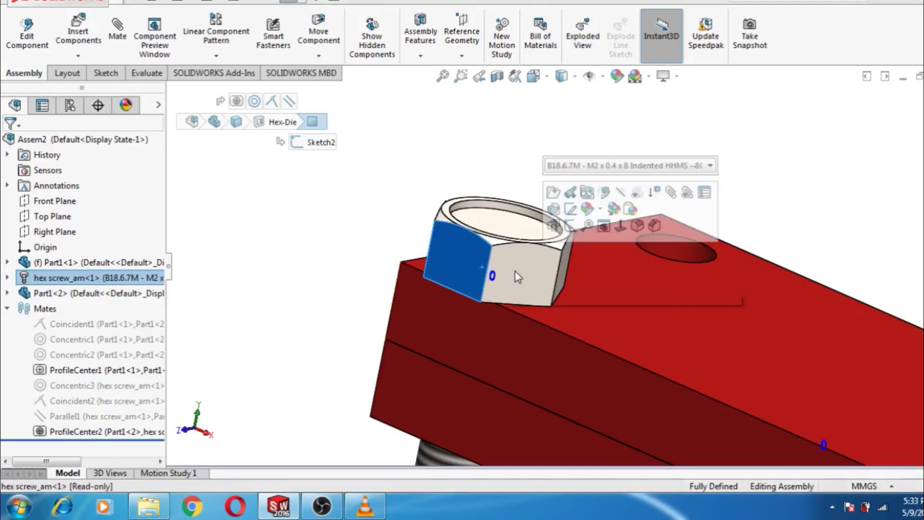